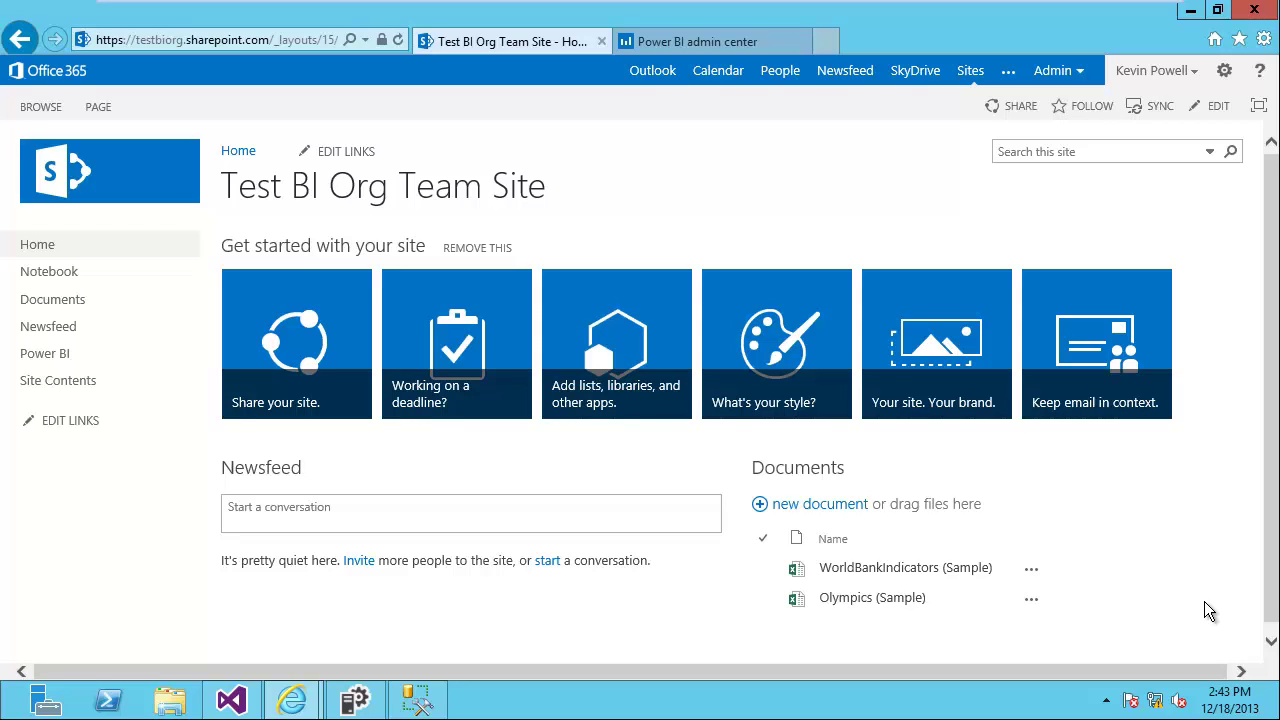
Open the Power BI app from the team site's contents page
mouse_move(651, 63)
left_click(1226, 74)
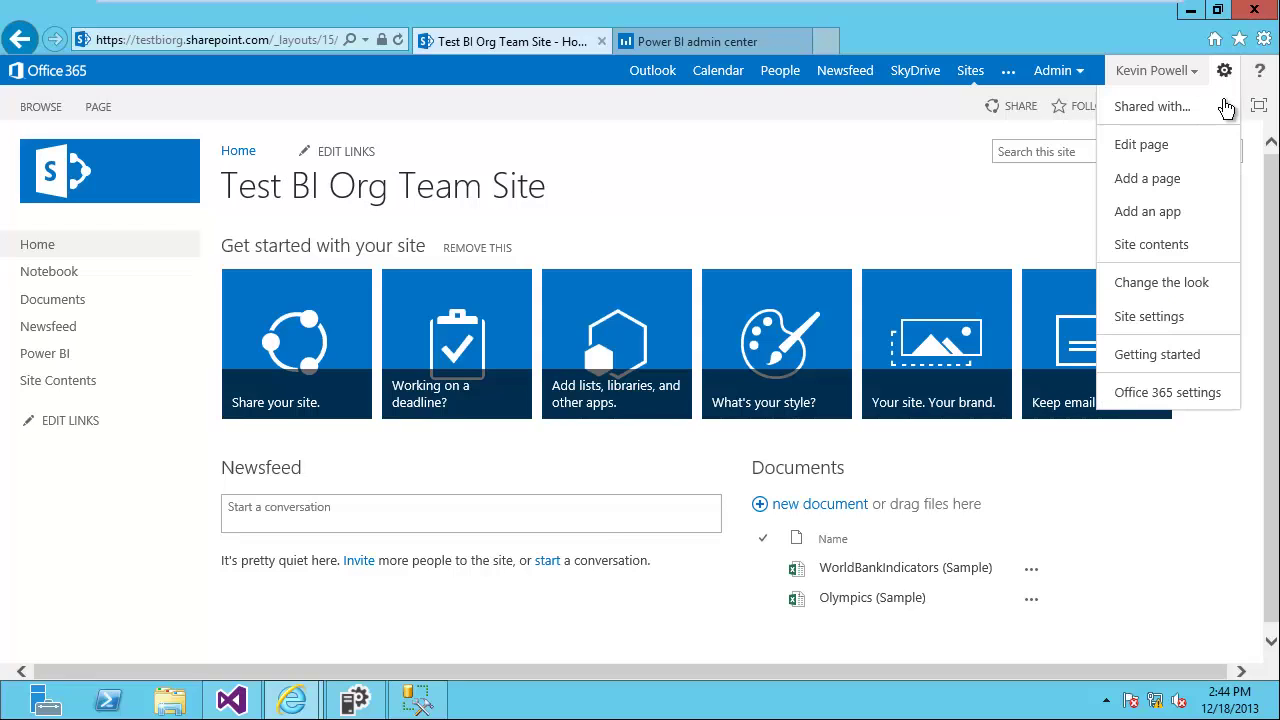
left_click(1155, 246)
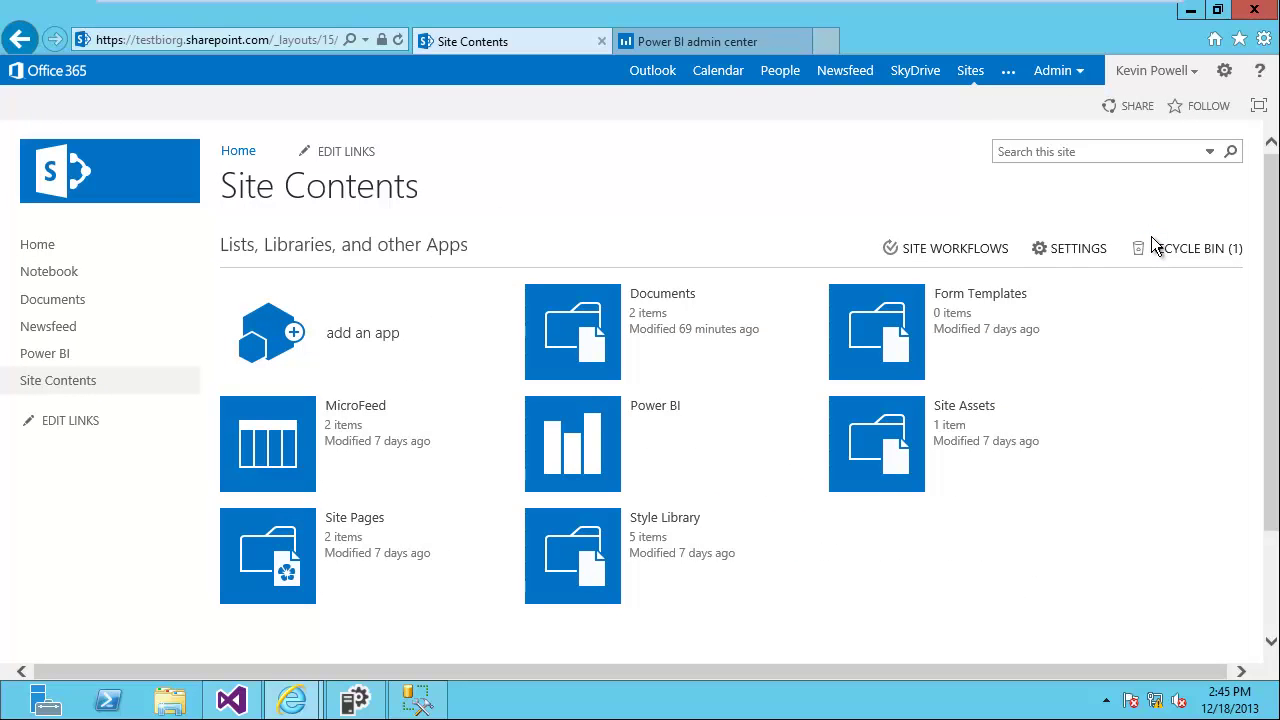
left_click(586, 444)
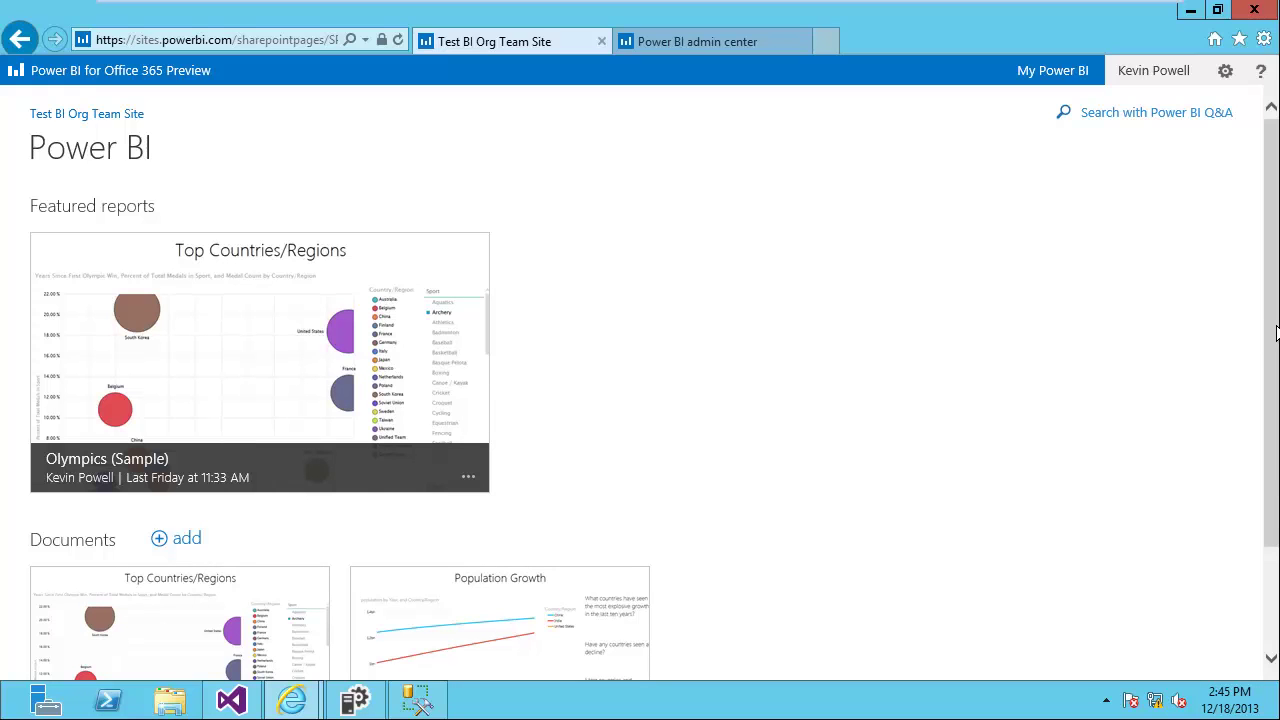
Look through the featured reports and documents on the Power BI page, and return to the Test BI Org Team Site
left_click_drag(1274, 335, 1274, 402)
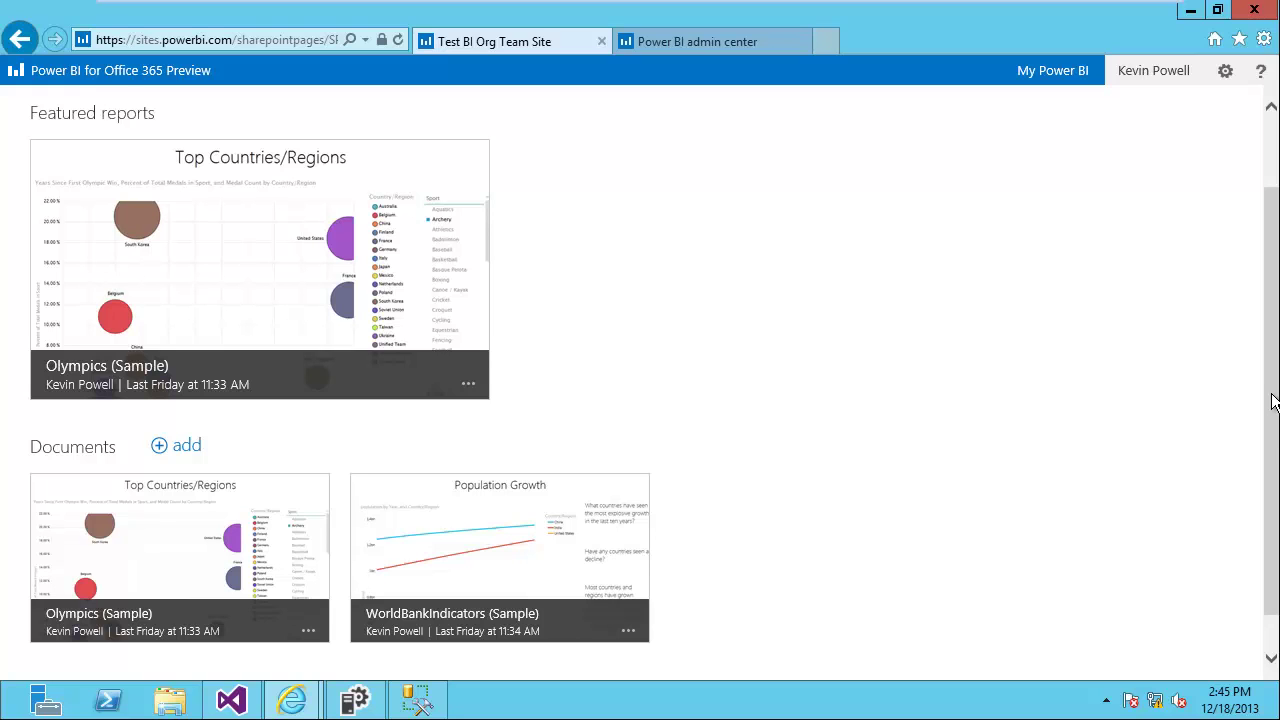
left_click_drag(1273, 394, 1274, 296)
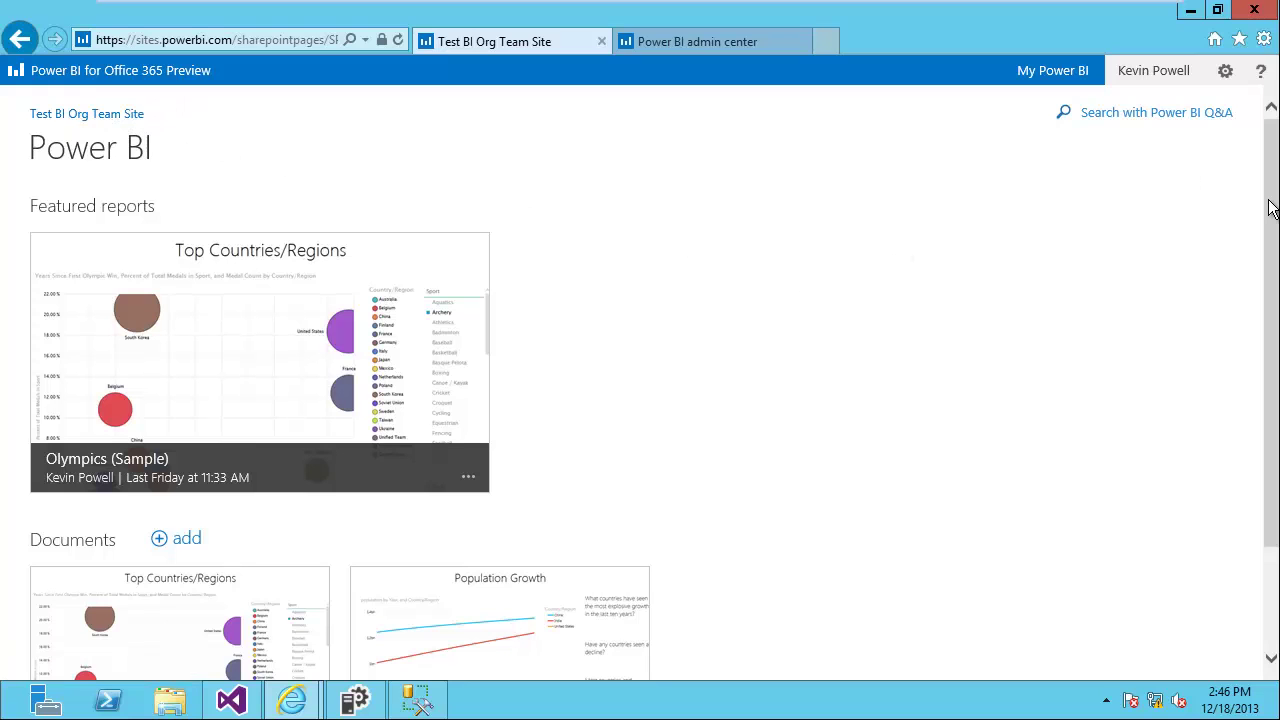
left_click_drag(1270, 208, 1270, 308)
left_click(67, 121)
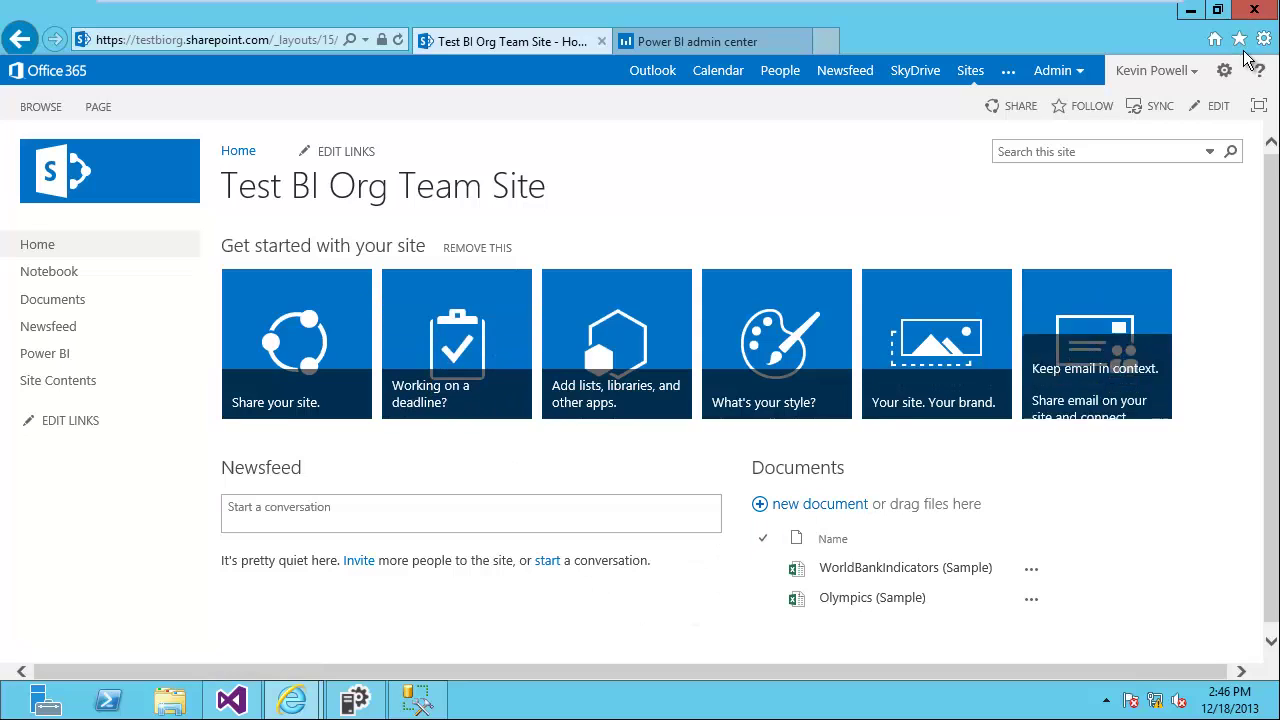
Show the desktop and move the RetailBarSales (Sample) workbook beside the MSH DV CR BLU workbook
left_click(1190, 12)
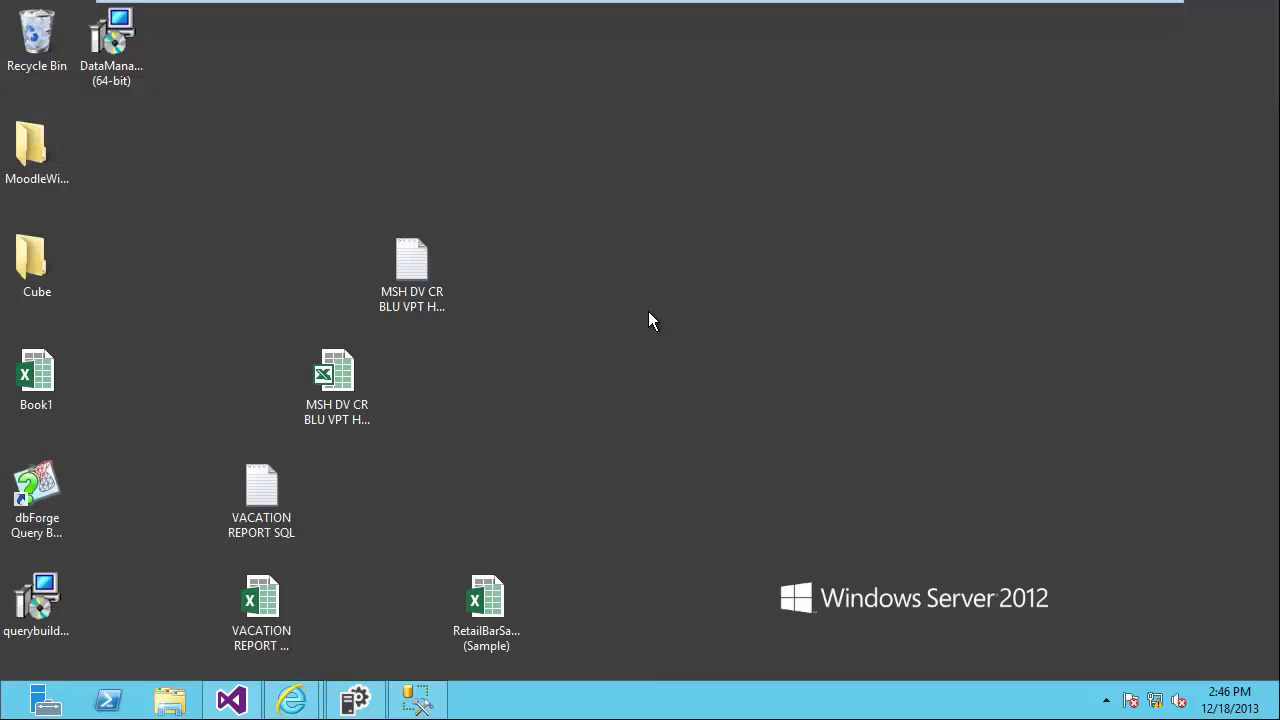
left_click(491, 607)
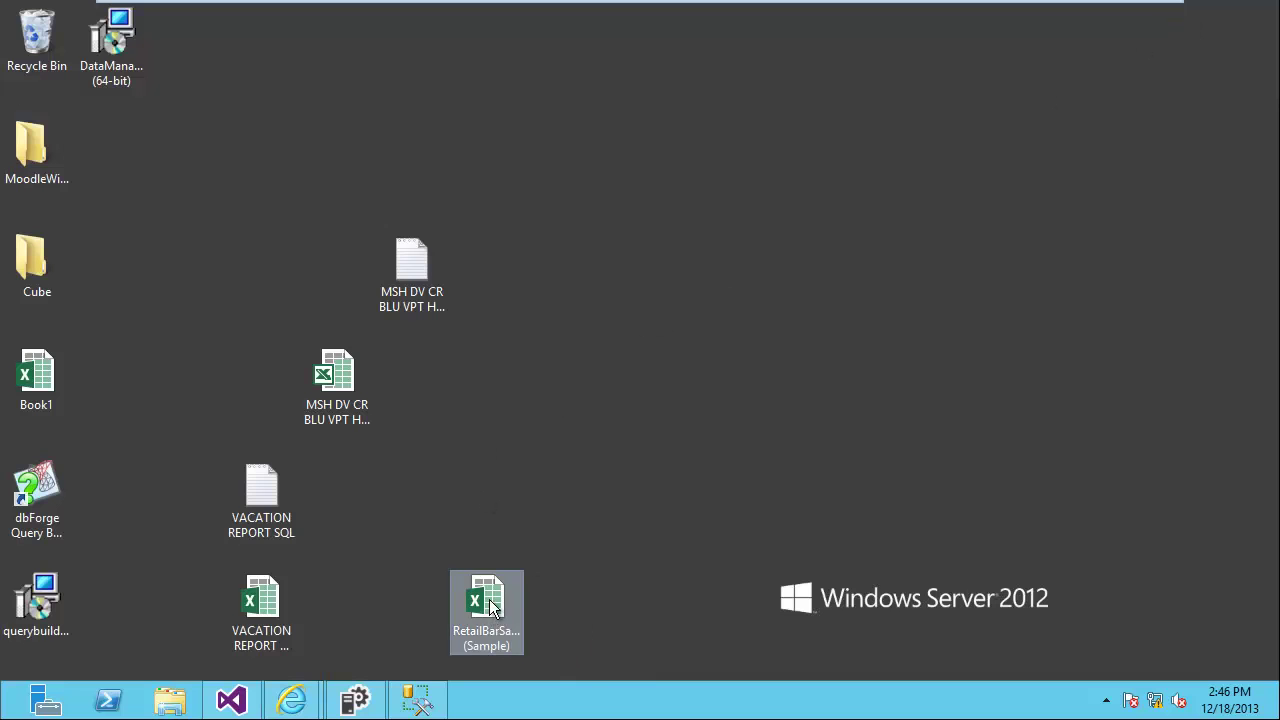
left_click_drag(463, 498, 436, 389)
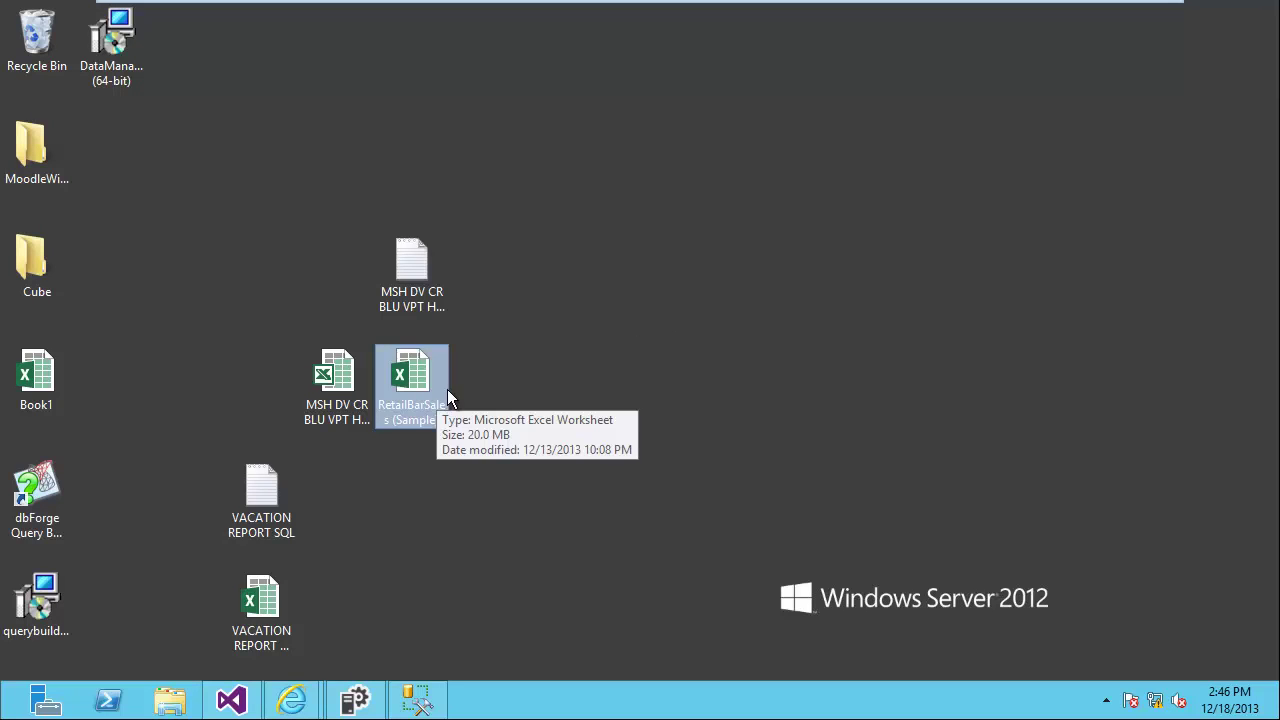
left_click(515, 355)
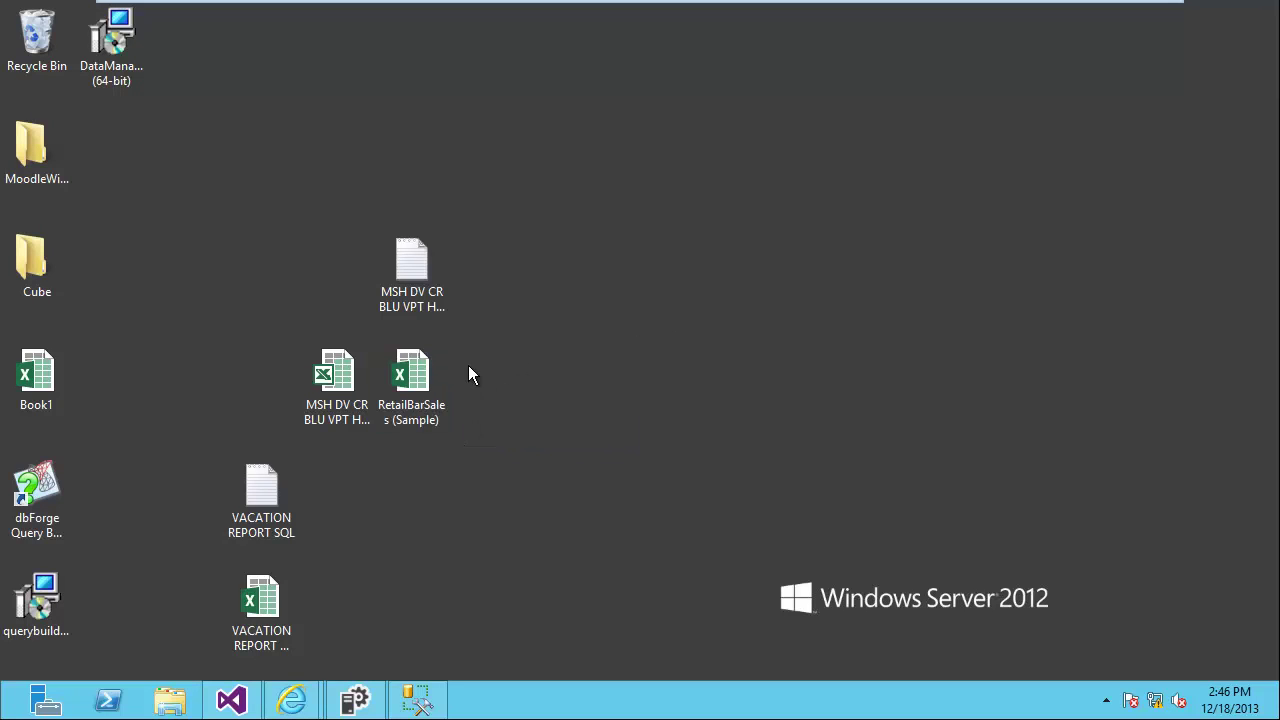
Open the RetailBarSales (Sample) workbook in Excel and show its Avg Daily Sales sheet
double_click(412, 377)
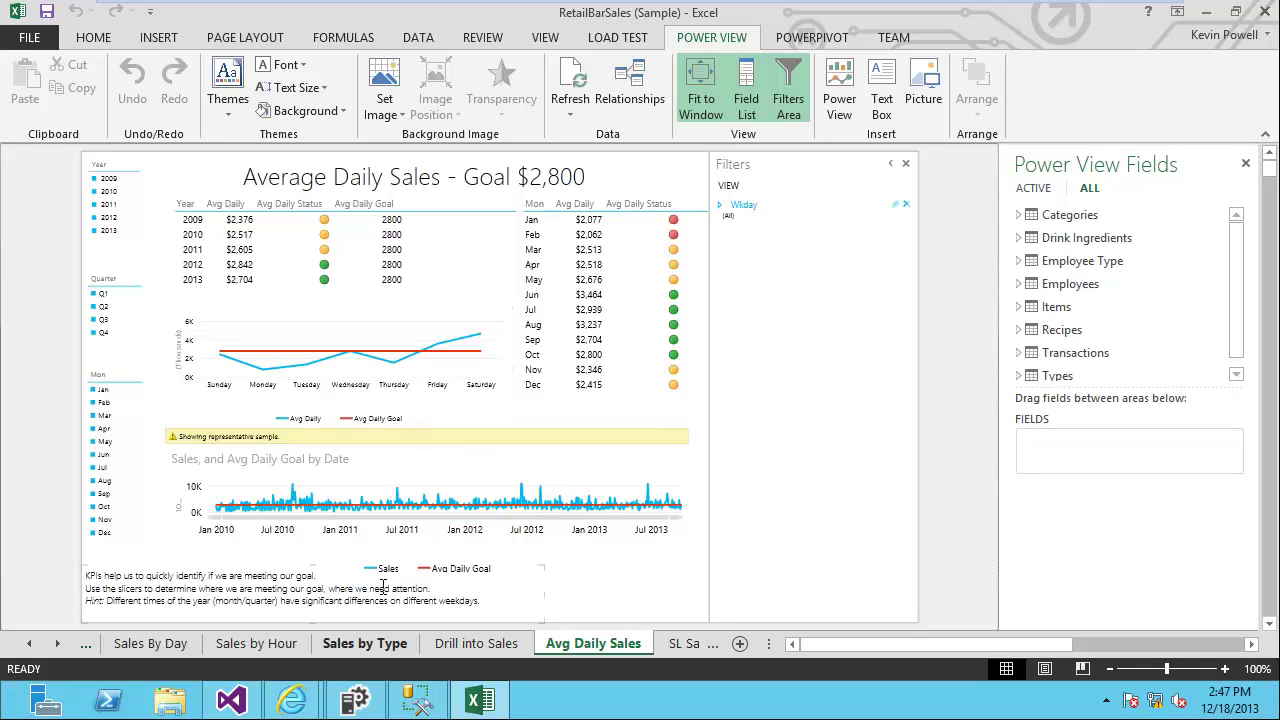
left_click(465, 645)
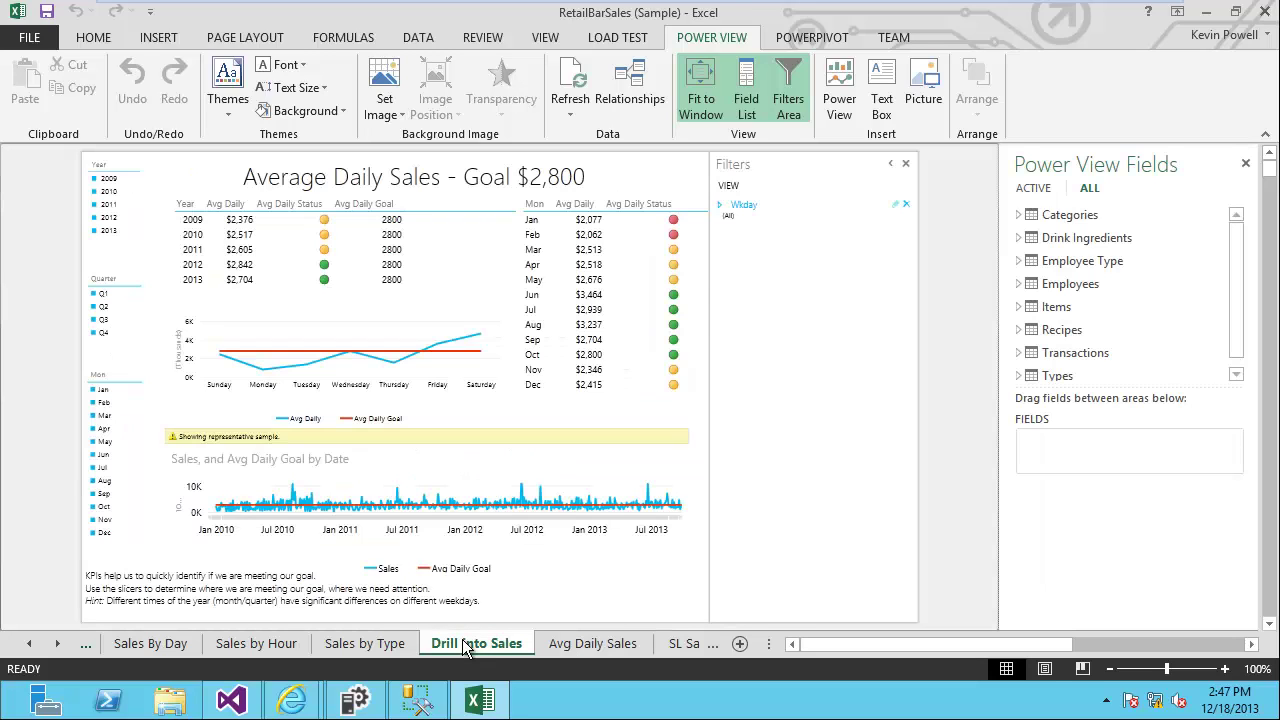
left_click(590, 645)
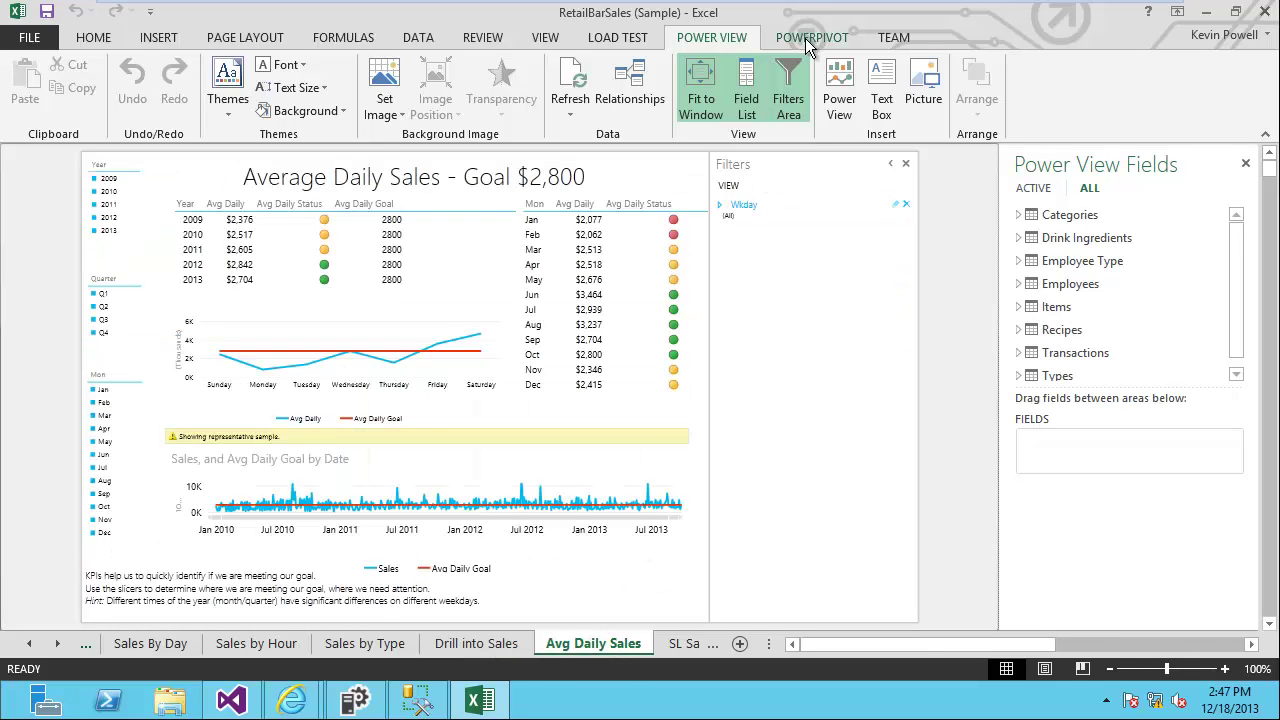
Review the Drink Ingredients, Employee Type, Recipes and Employees tables in the workbook's PowerPivot data model, and close the model window
left_click(808, 38)
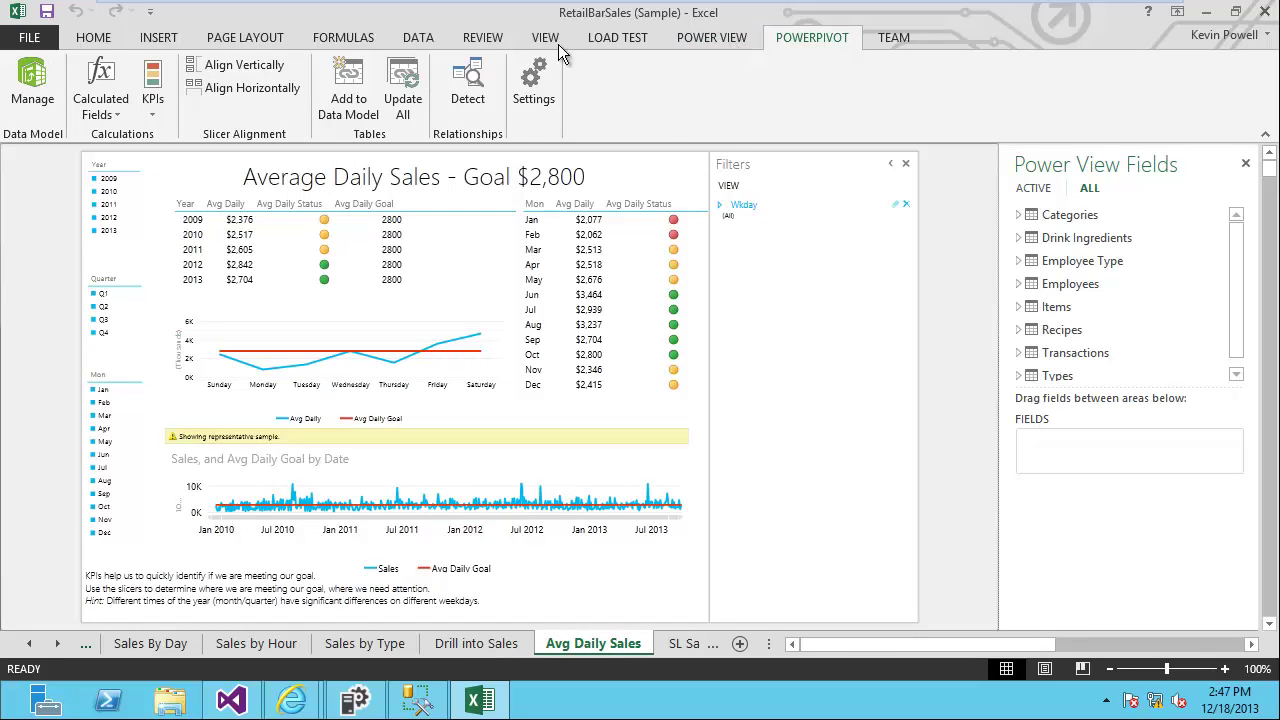
left_click(33, 90)
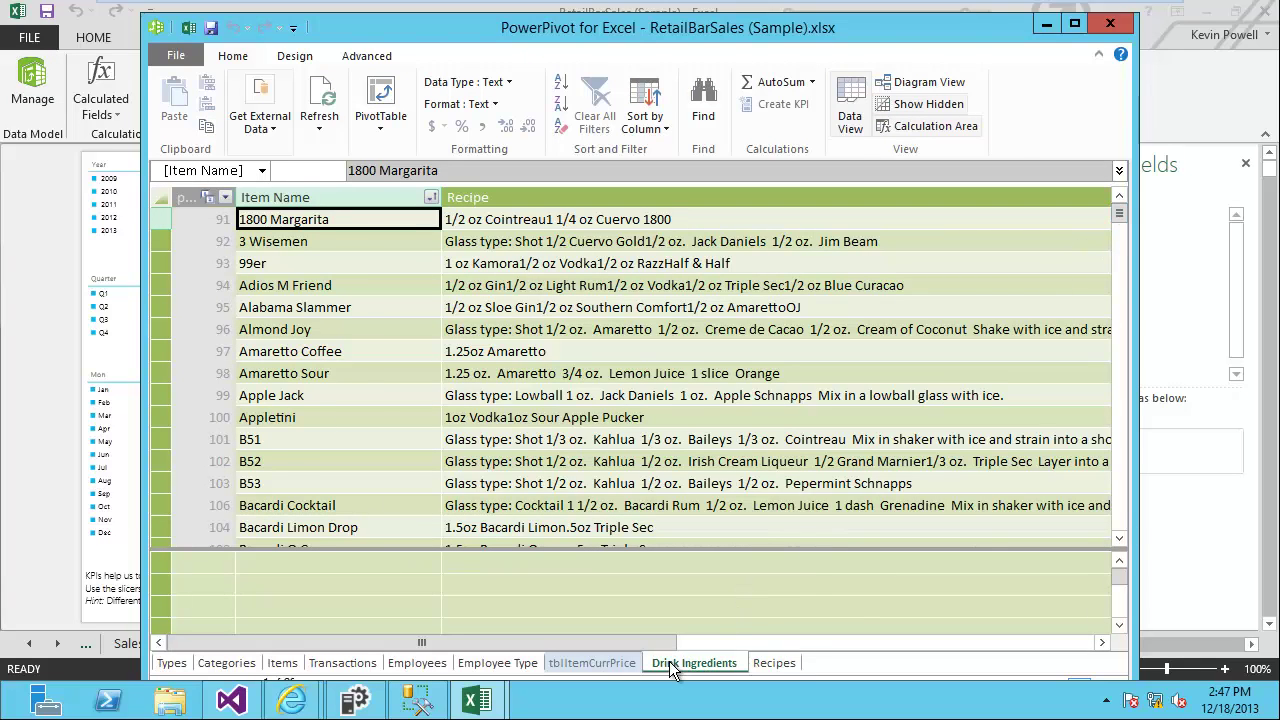
left_click_drag(678, 668, 598, 668)
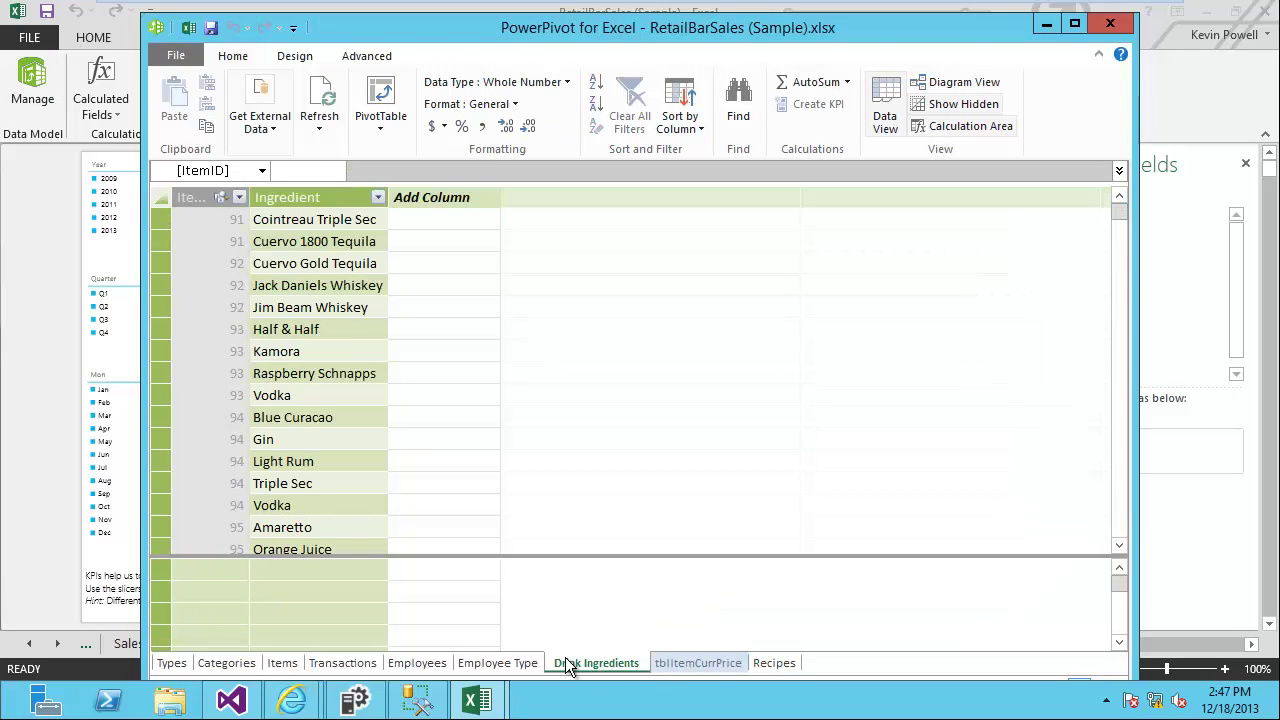
left_click(486, 668)
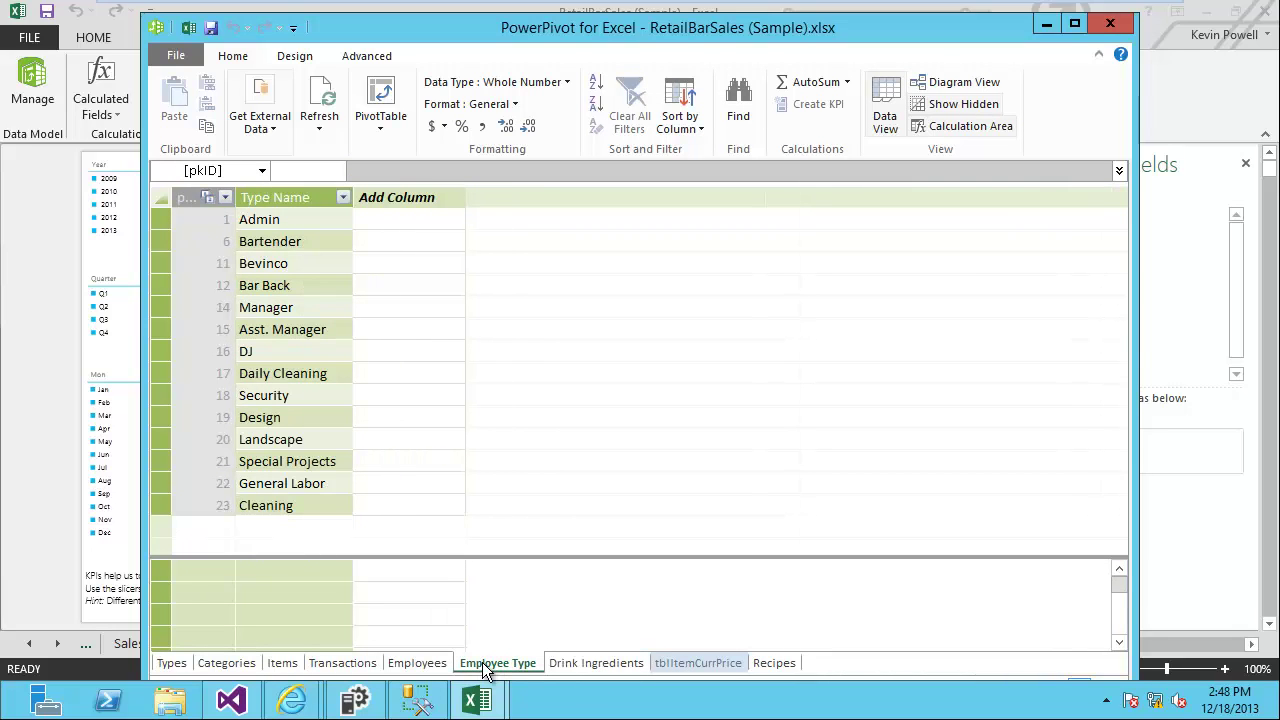
left_click(770, 665)
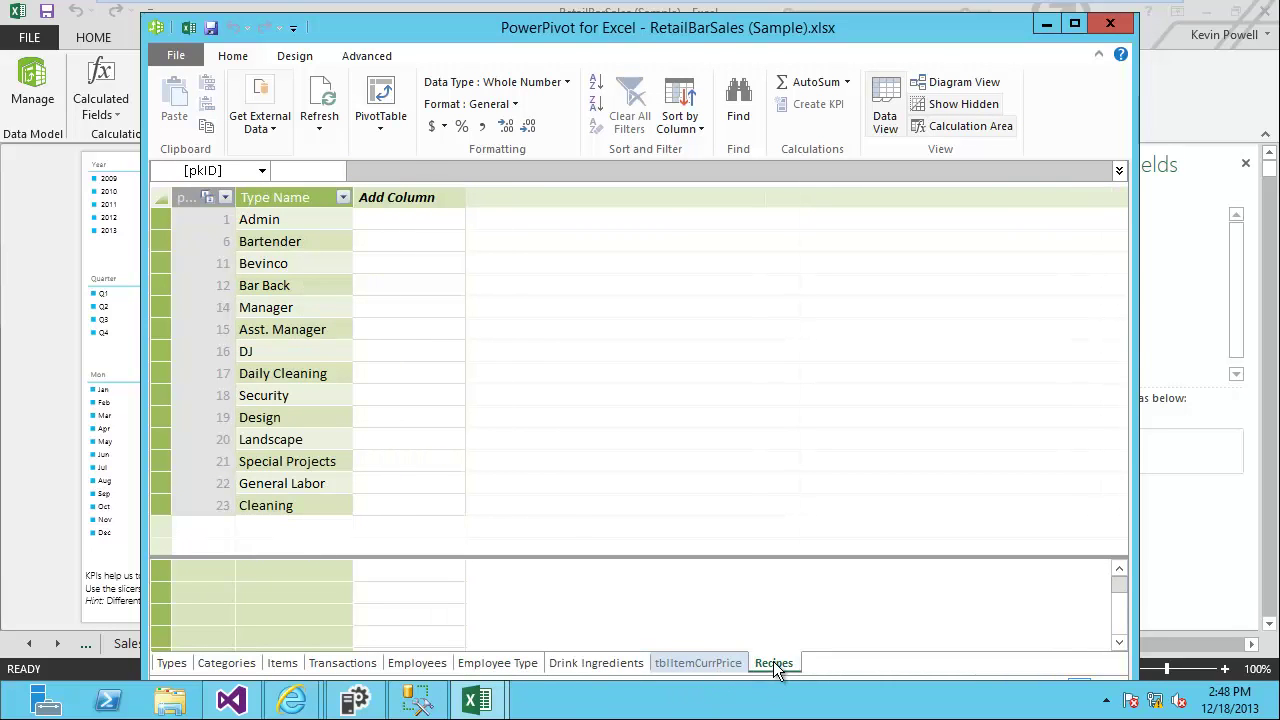
left_click(405, 668)
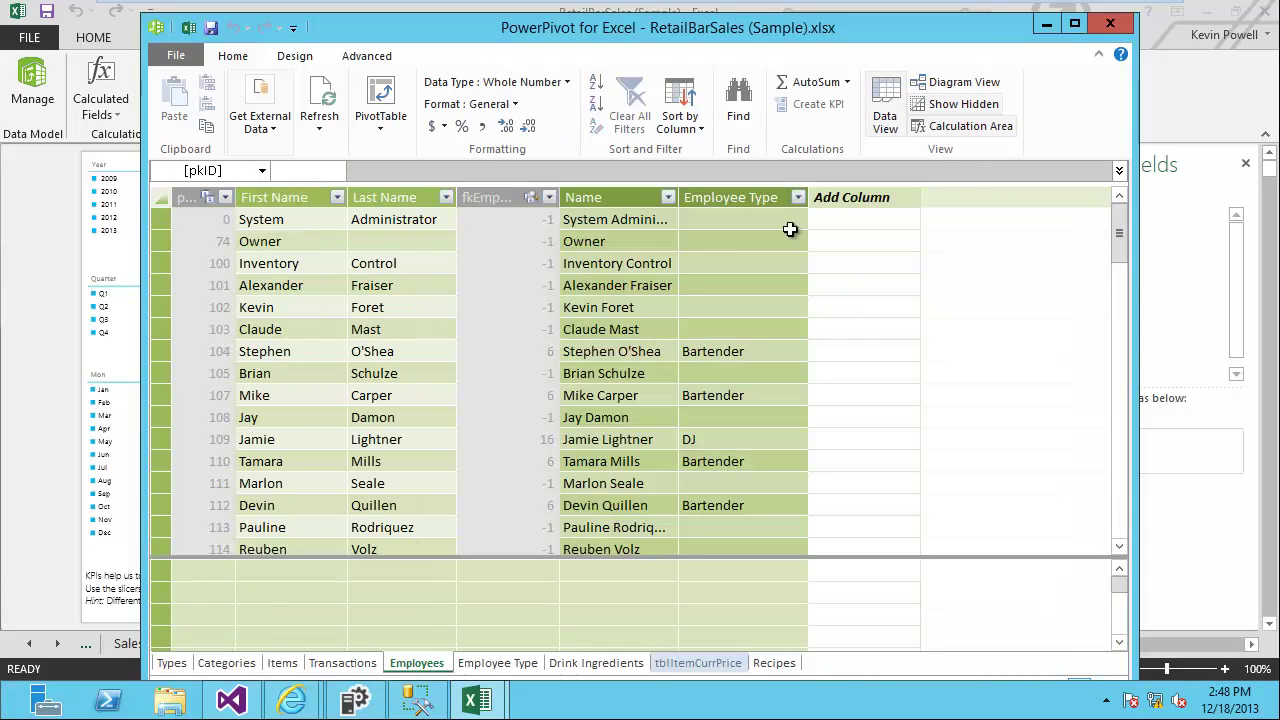
left_click(1112, 25)
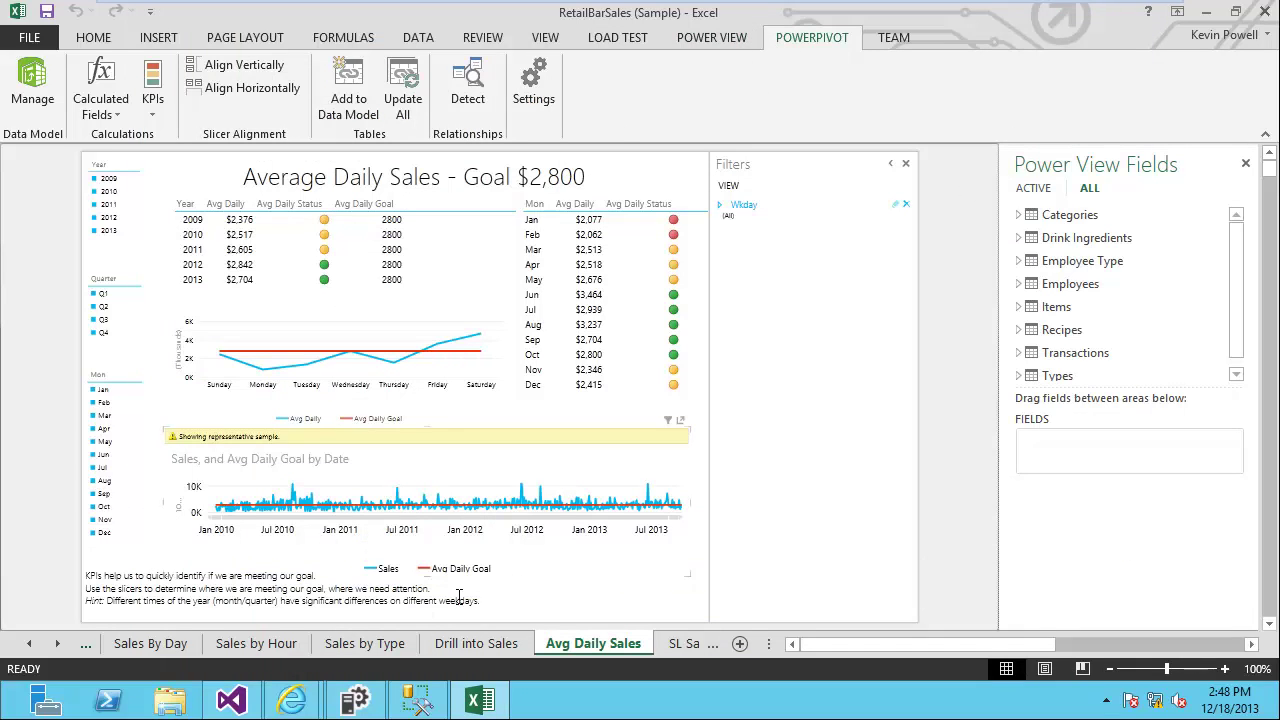
Filter the Average Daily Sales Power View report to the year 2010 with the Year slicer
left_click(710, 42)
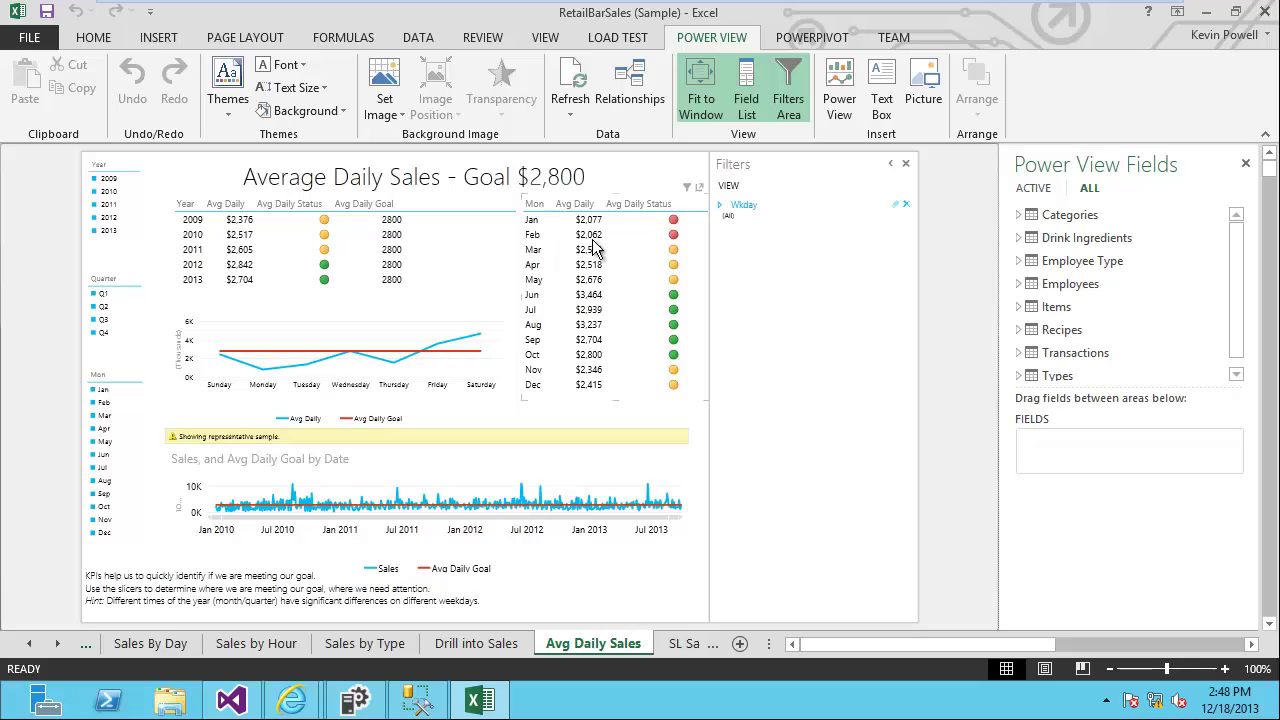
left_click(800, 45)
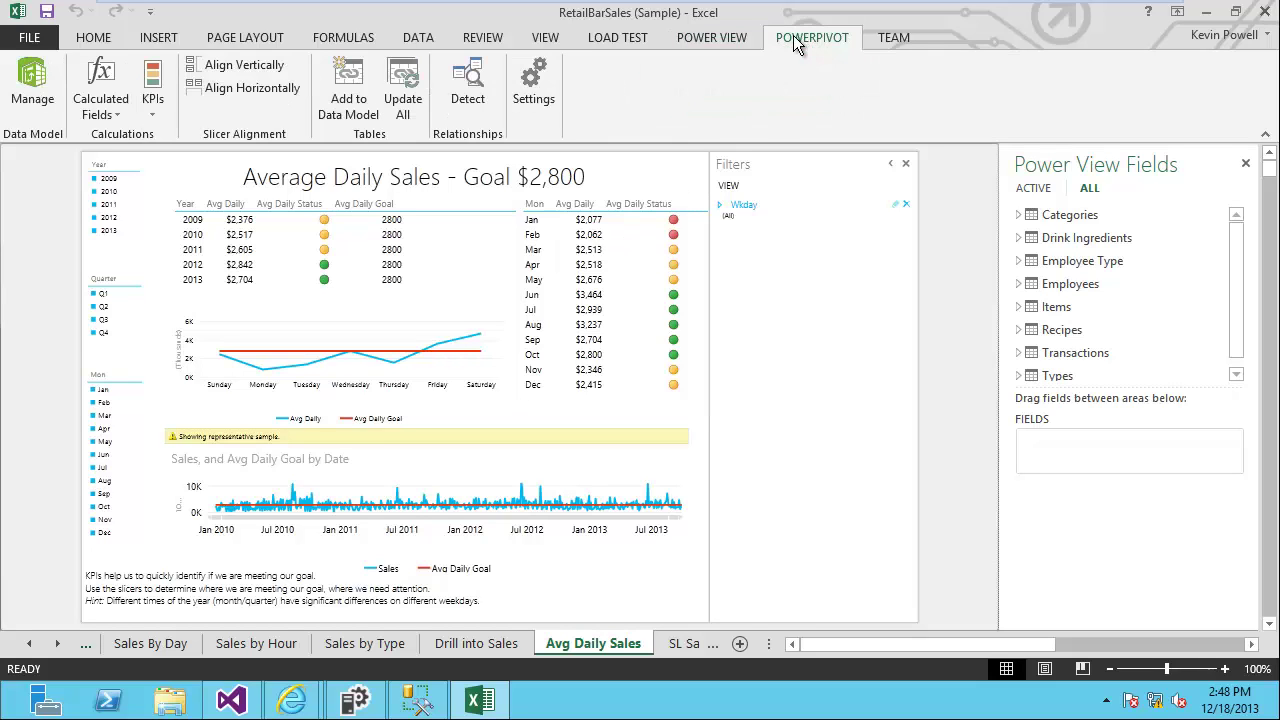
left_click(728, 40)
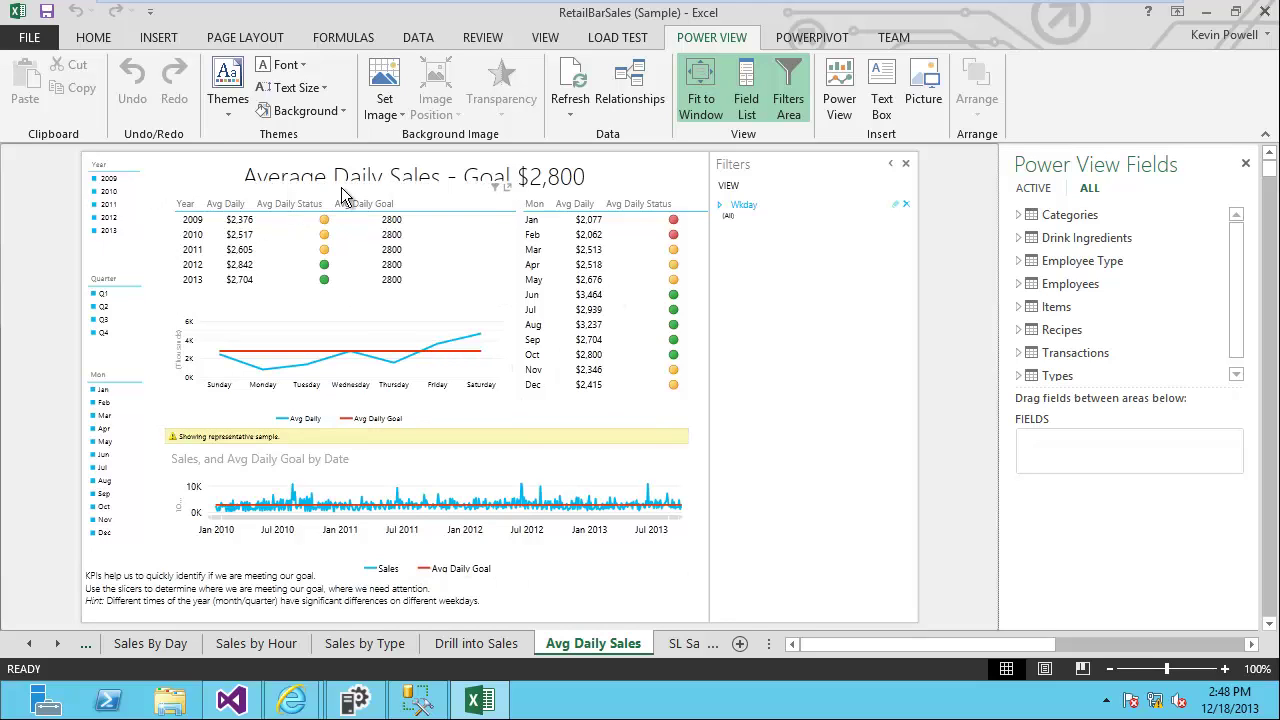
left_click(101, 191)
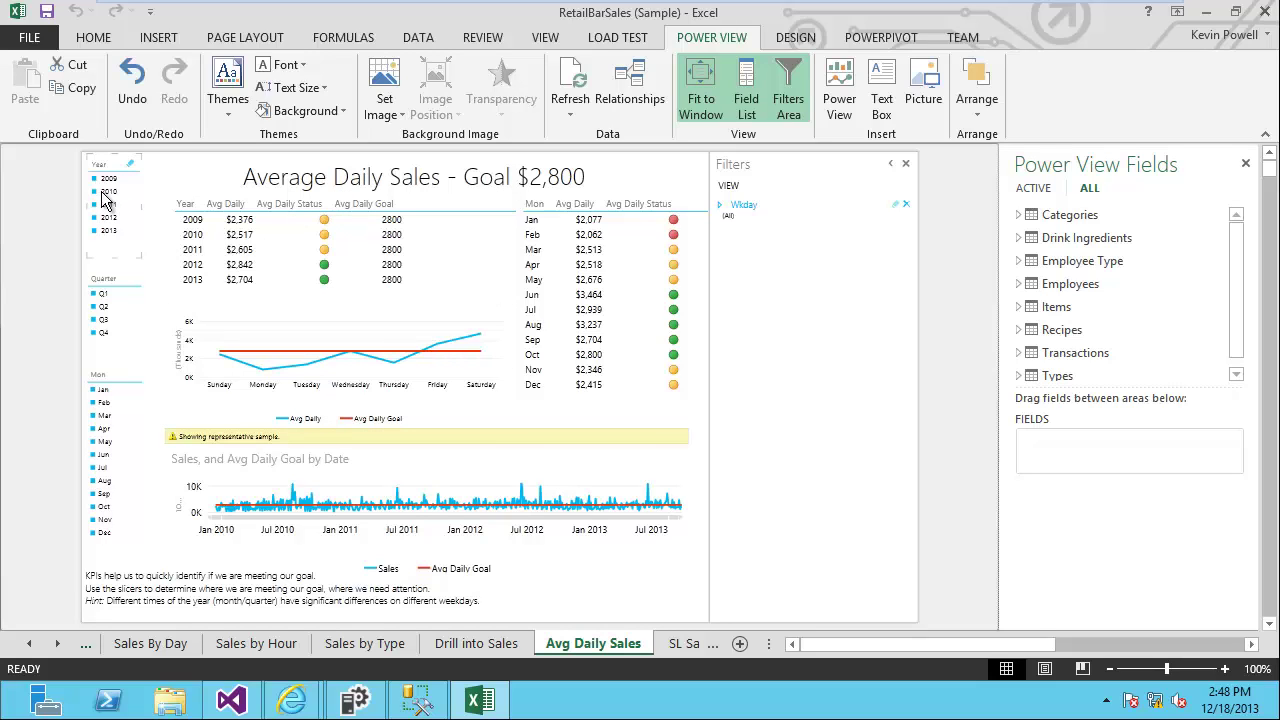
left_click(102, 194)
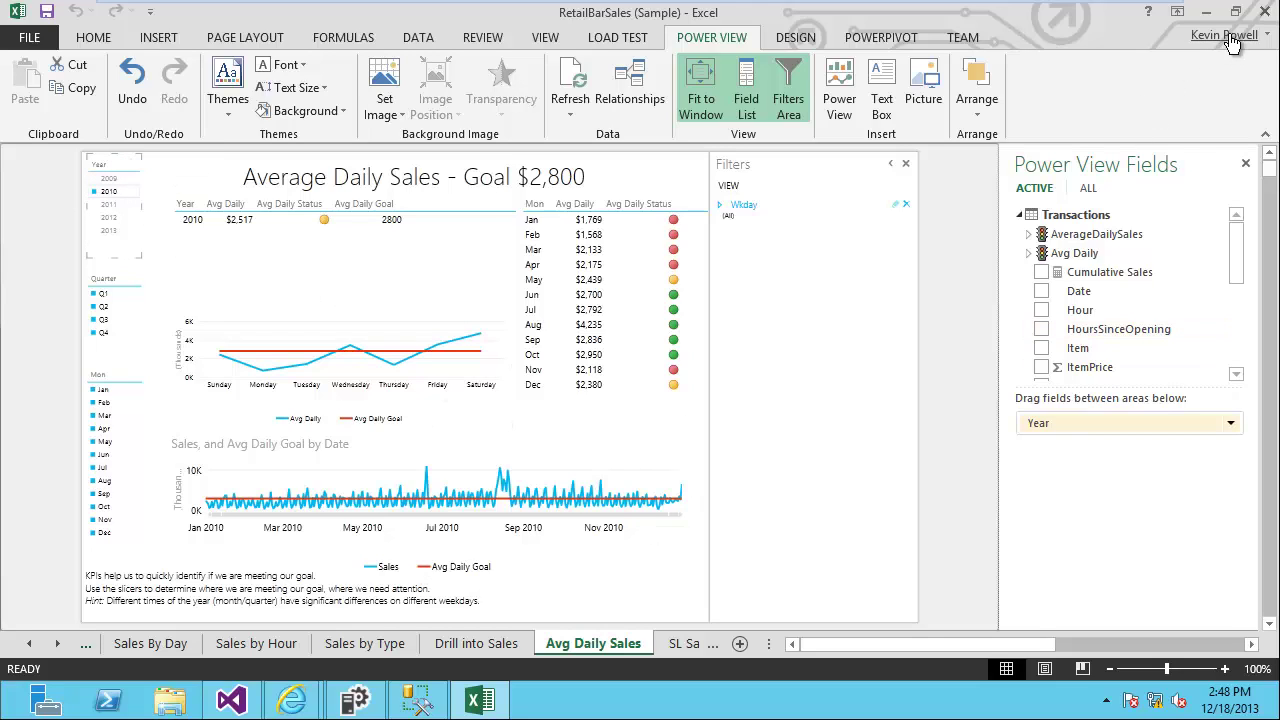
Close the workbook without saving and open the team site's Documents library in Internet Explorer
left_click(1265, 13)
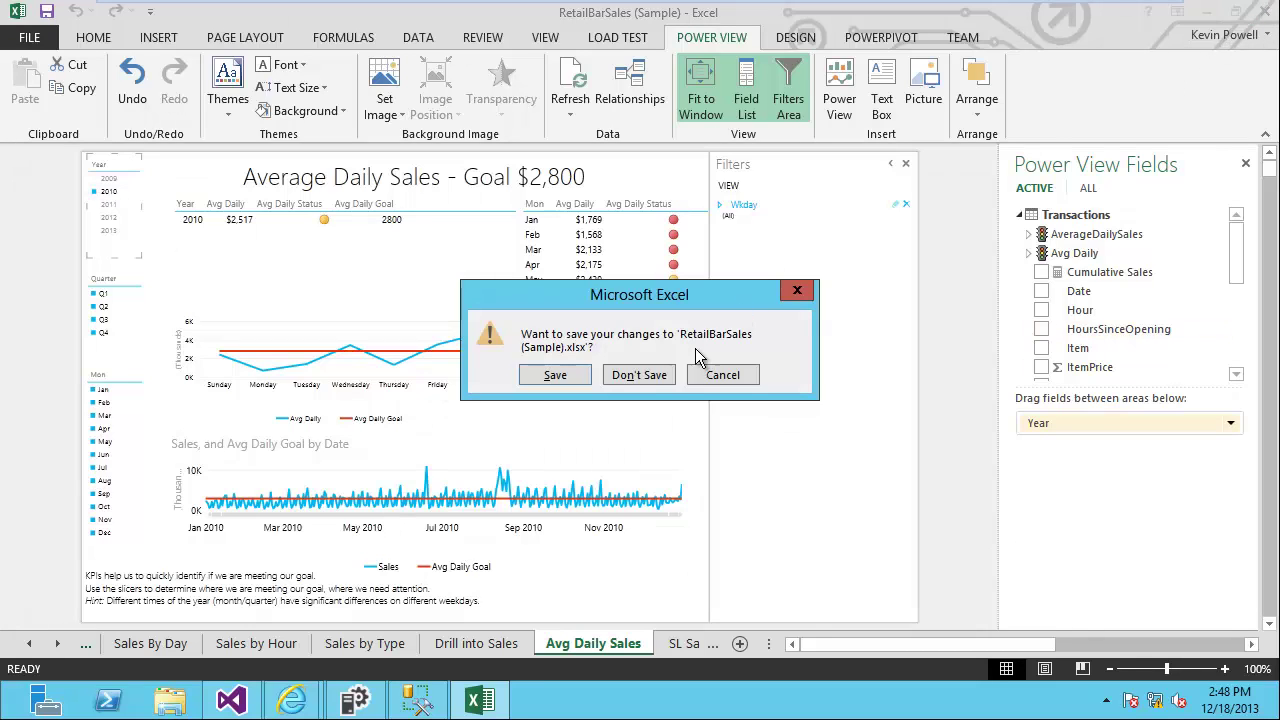
left_click(644, 373)
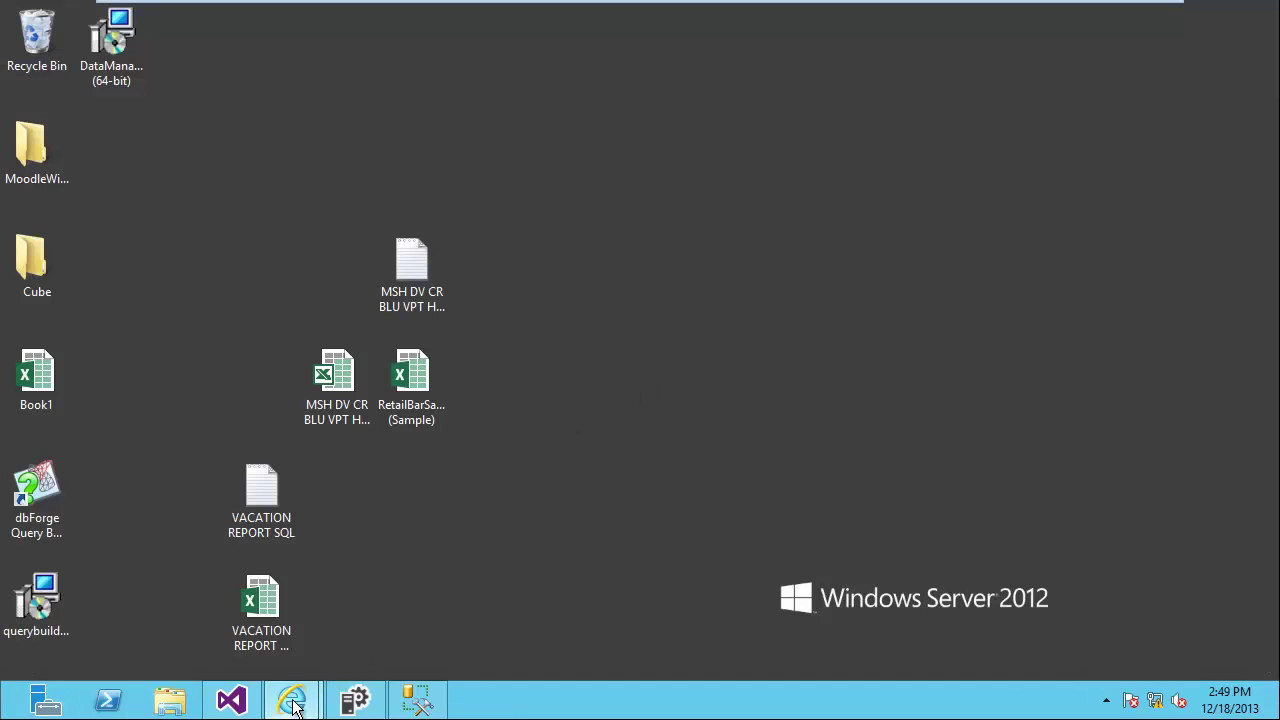
mouse_move(292, 700)
left_click(205, 602)
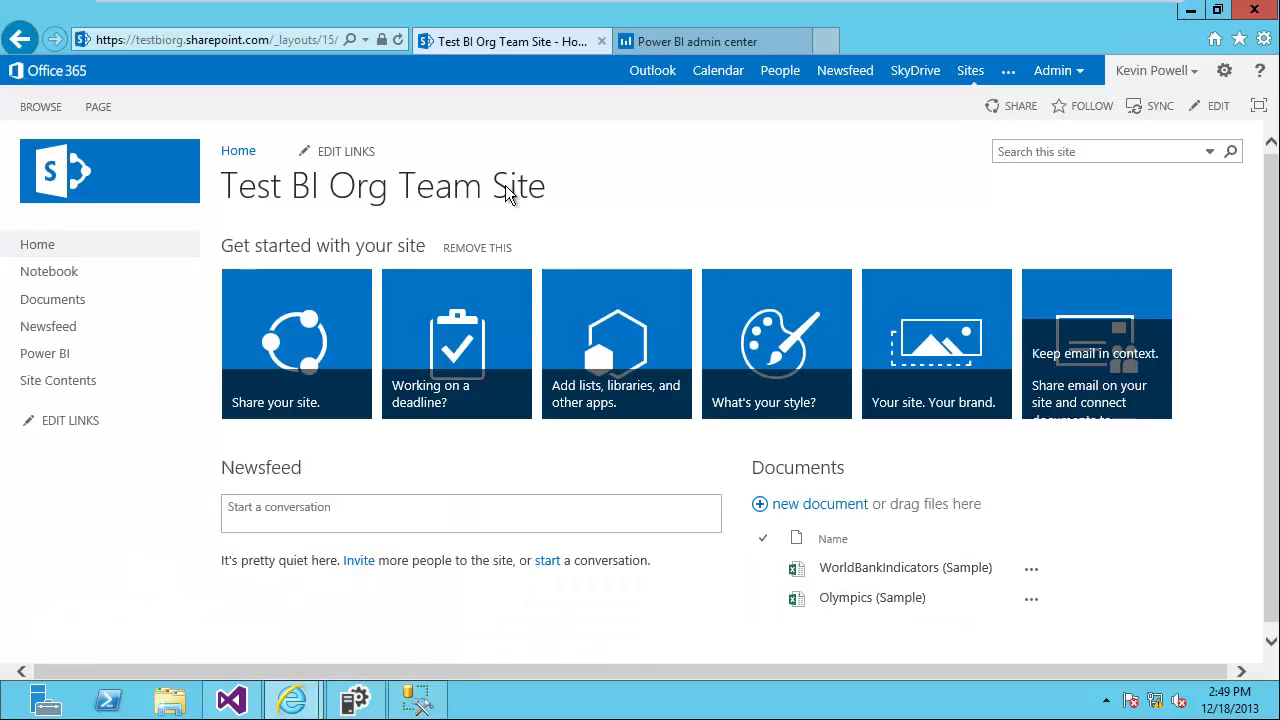
left_click(60, 302)
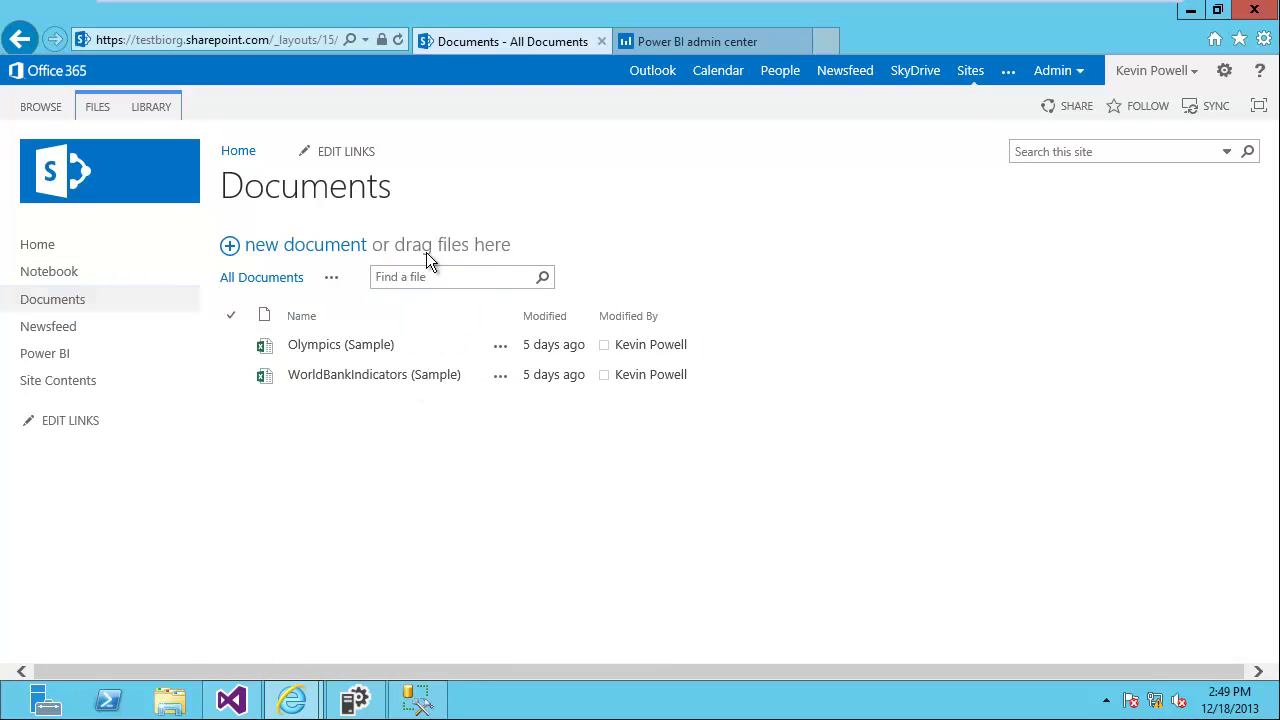
Upload the RetailBarSales (Sample) workbook from the desktop into the team site's Documents library
left_click(1217, 10)
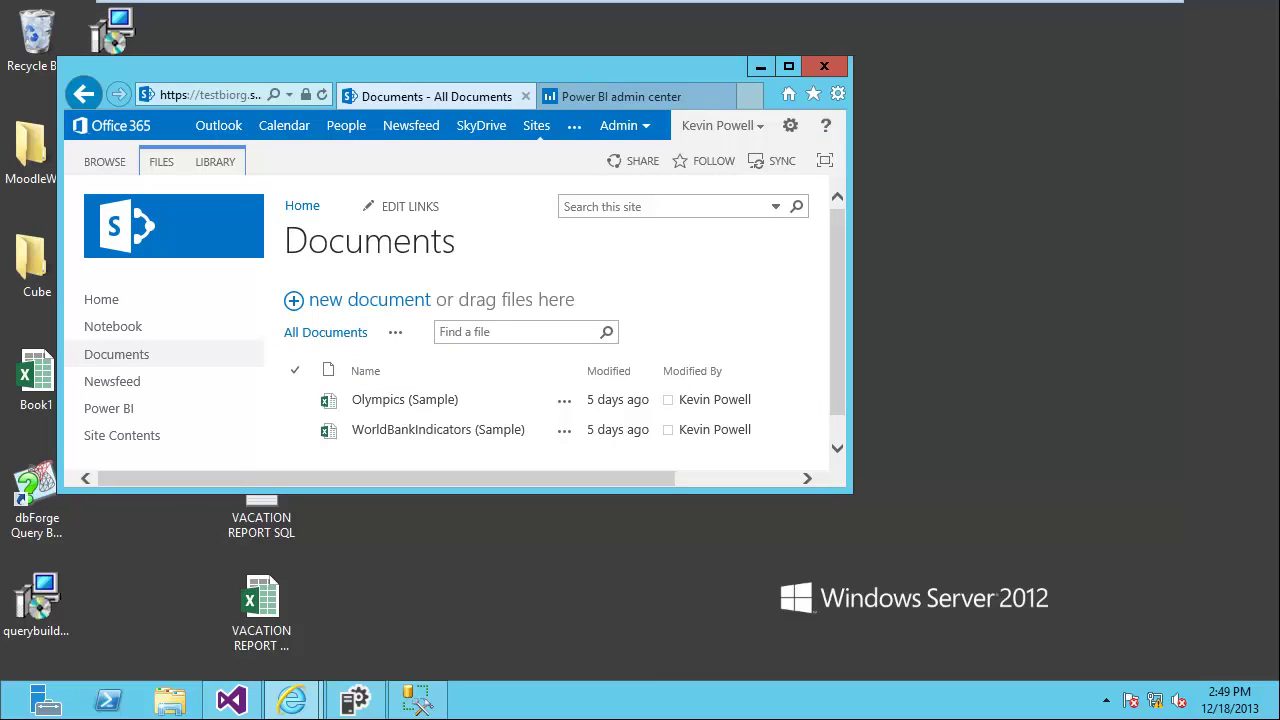
left_click_drag(590, 70, 988, 94)
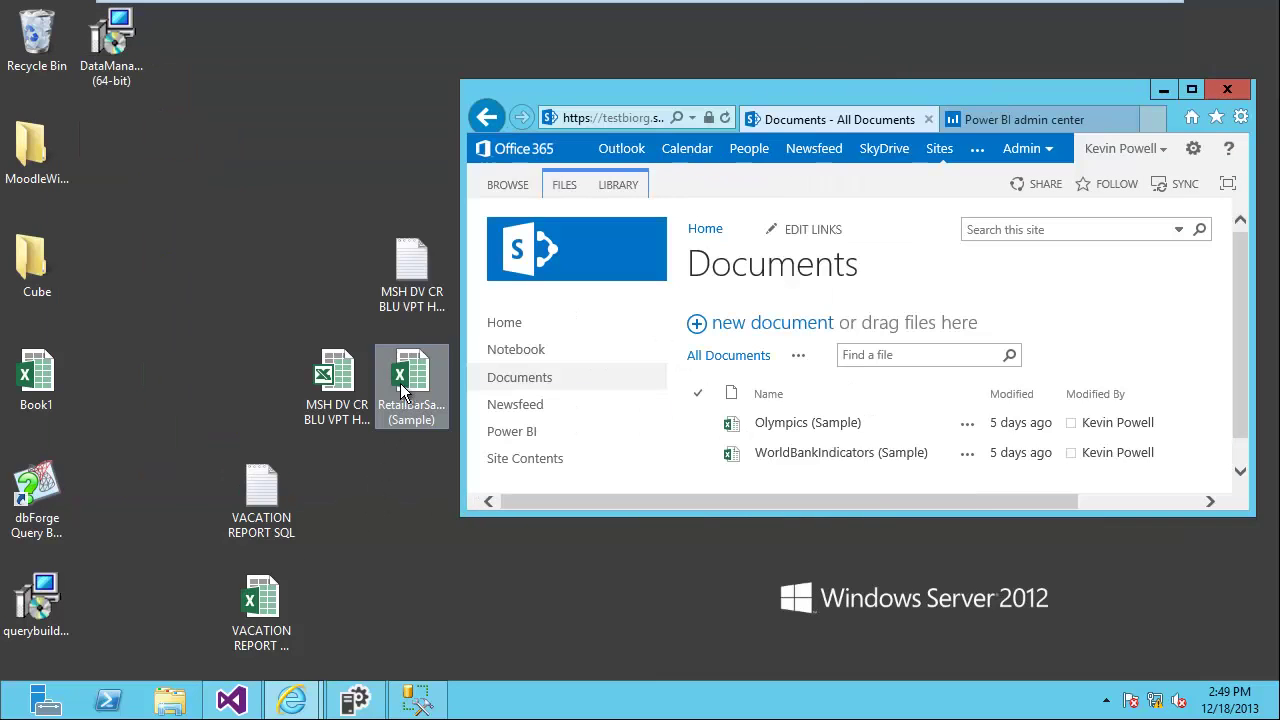
left_click_drag(403, 392, 796, 434)
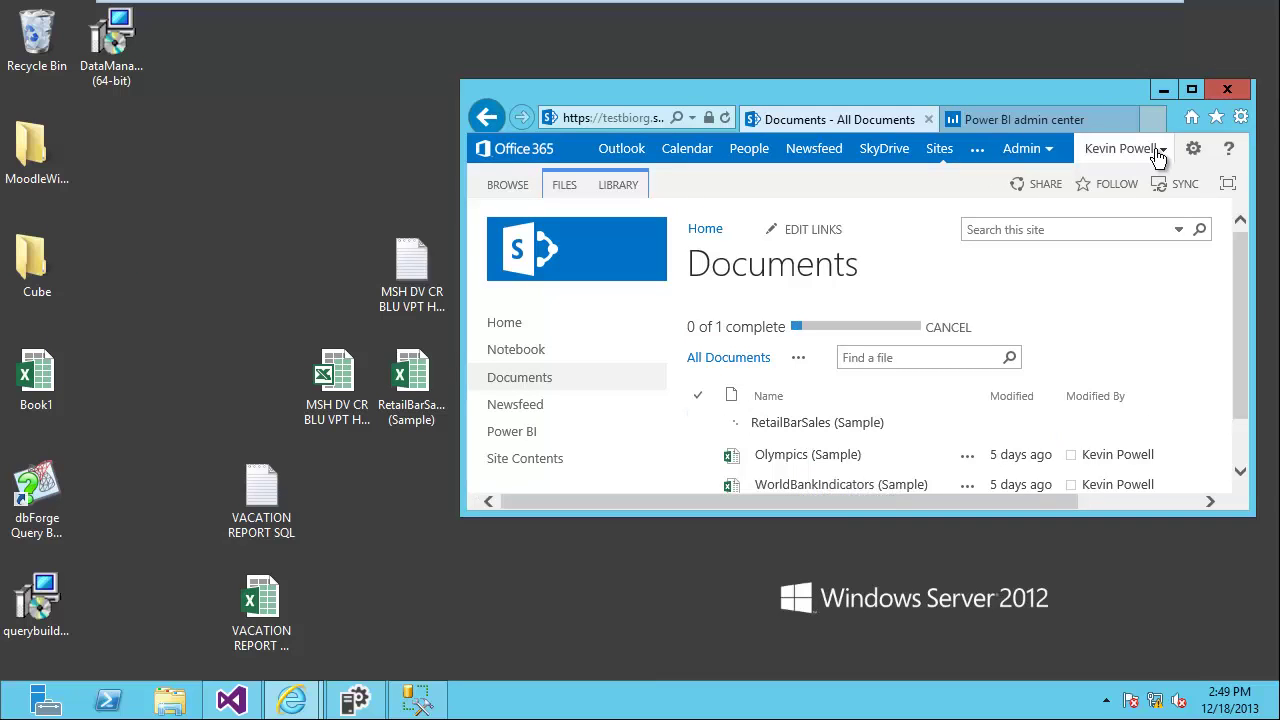
left_click(1191, 89)
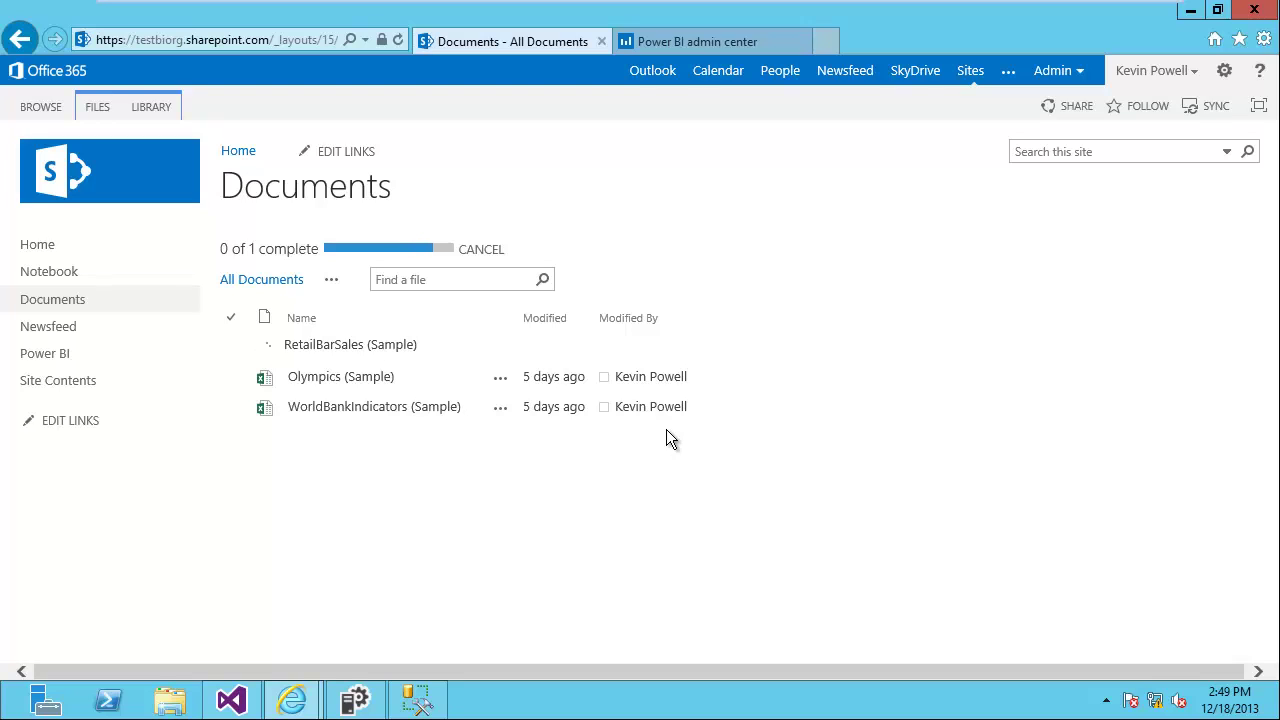
Open the Power BI app from the team site's Site Contents, keeping the workbook upload running until it completes
left_click(1225, 78)
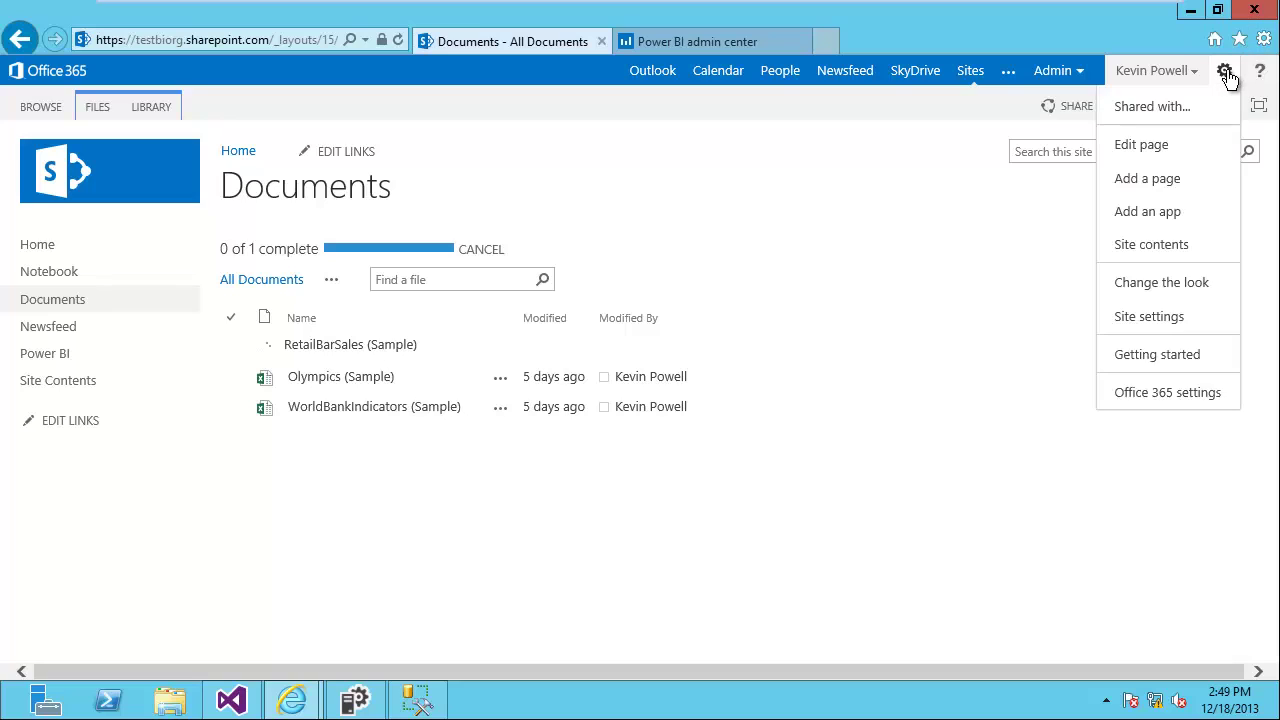
left_click(1138, 252)
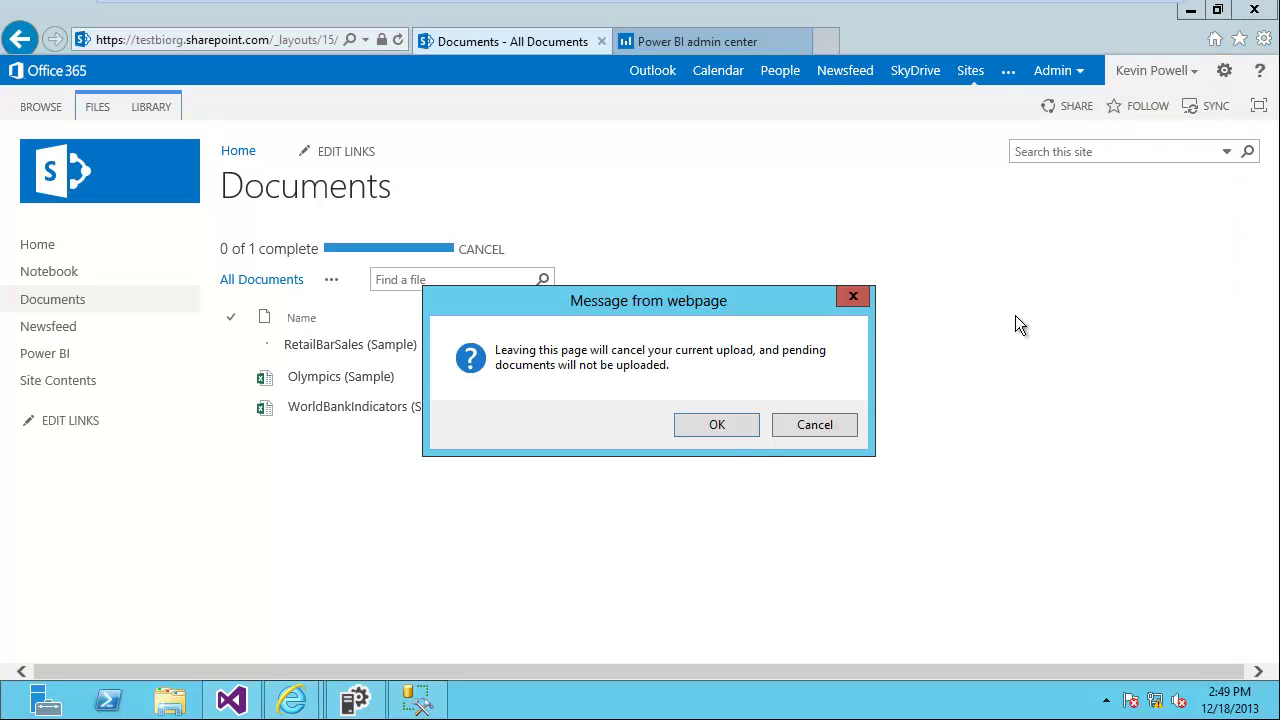
left_click(824, 426)
left_click(1226, 73)
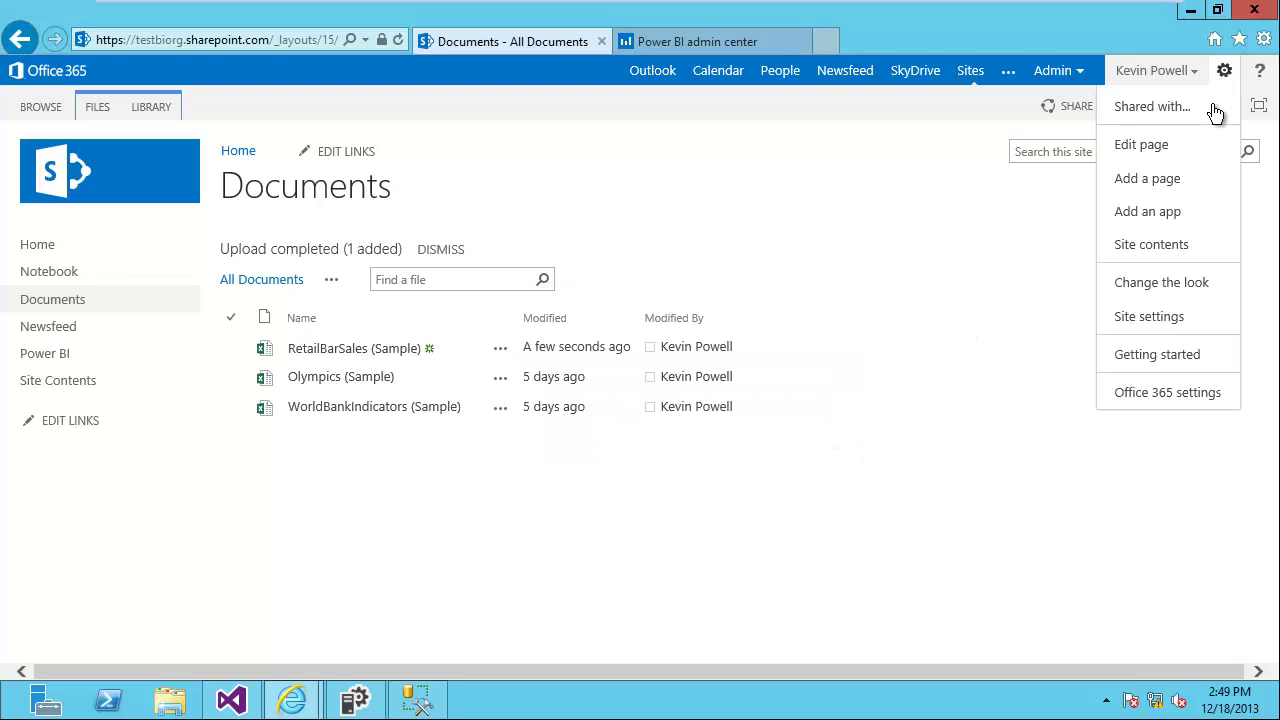
left_click(1131, 250)
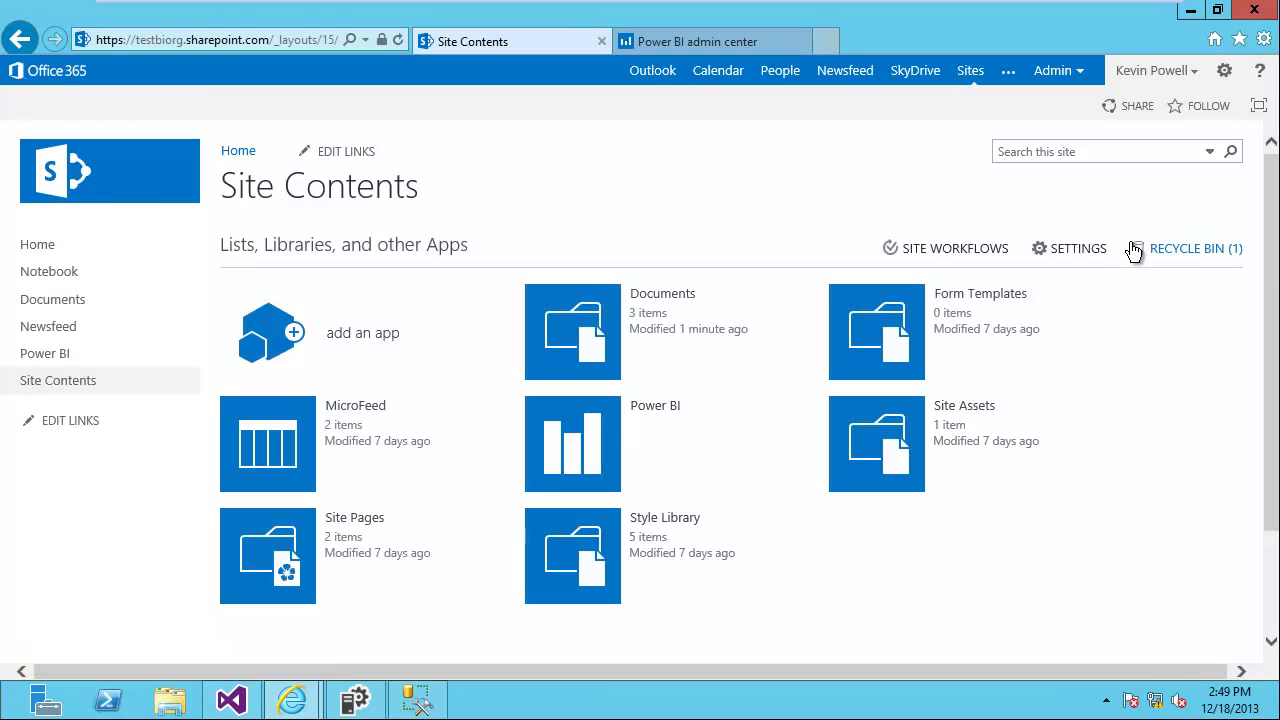
left_click(567, 446)
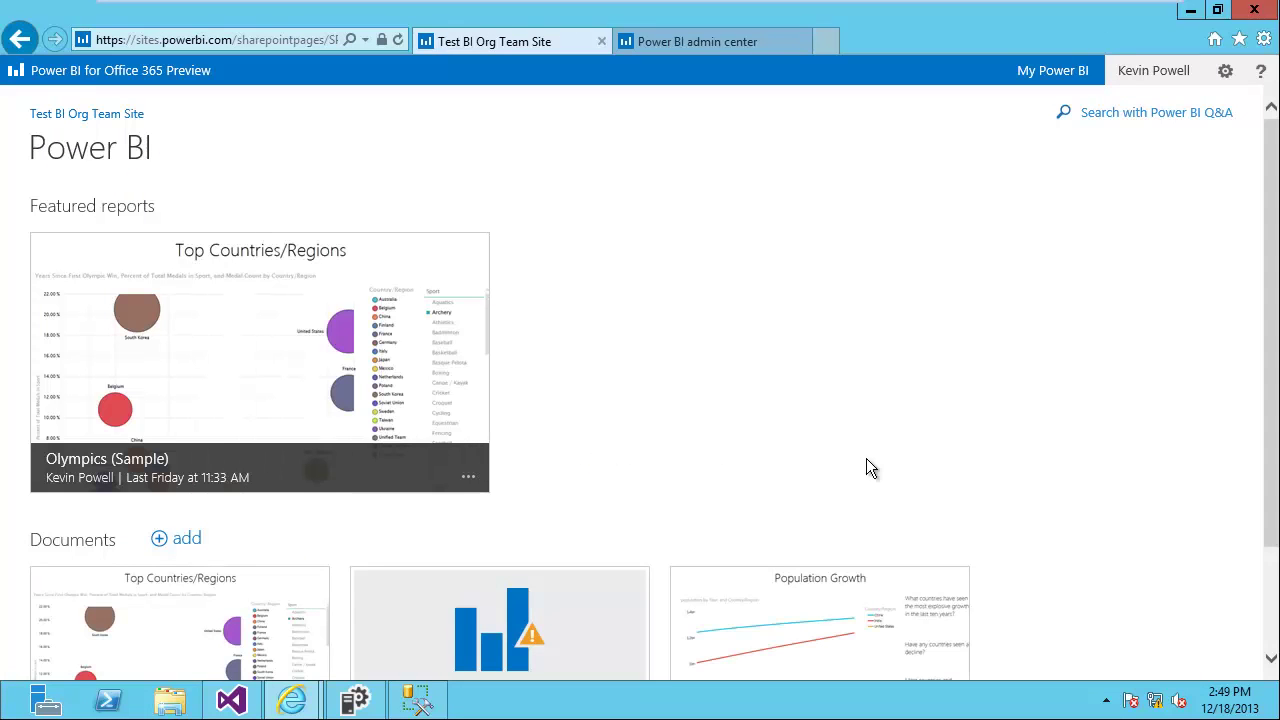
Review the workbooks and add options on the Power BI site, refresh the page, and open the RetailBarSales (Sample) workbook
scroll(1273, 443, "down", 2)
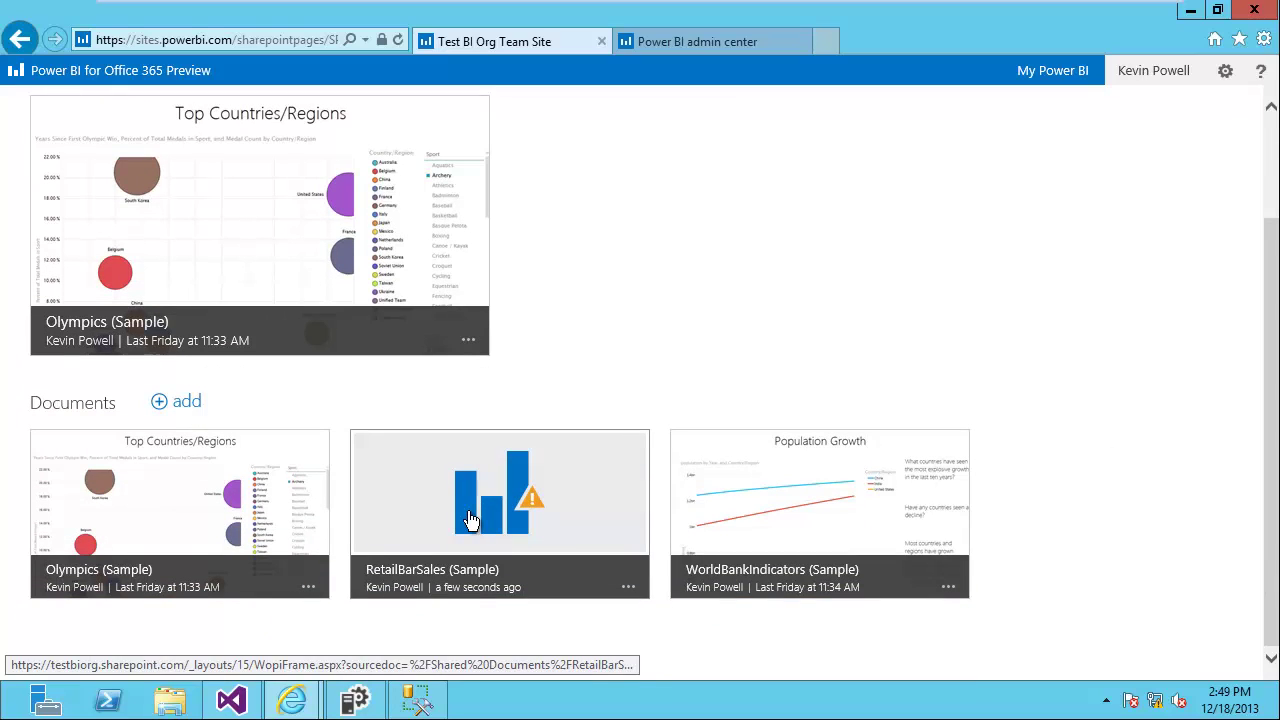
mouse_move(471, 519)
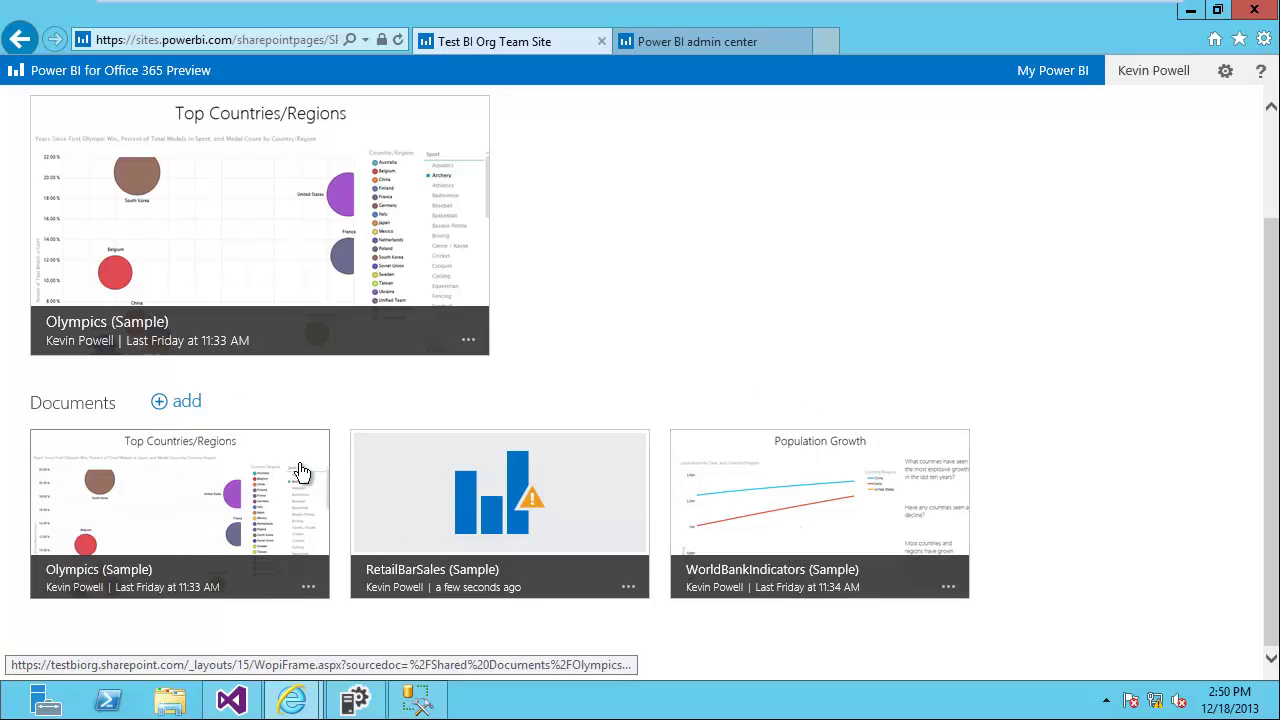
left_click(188, 403)
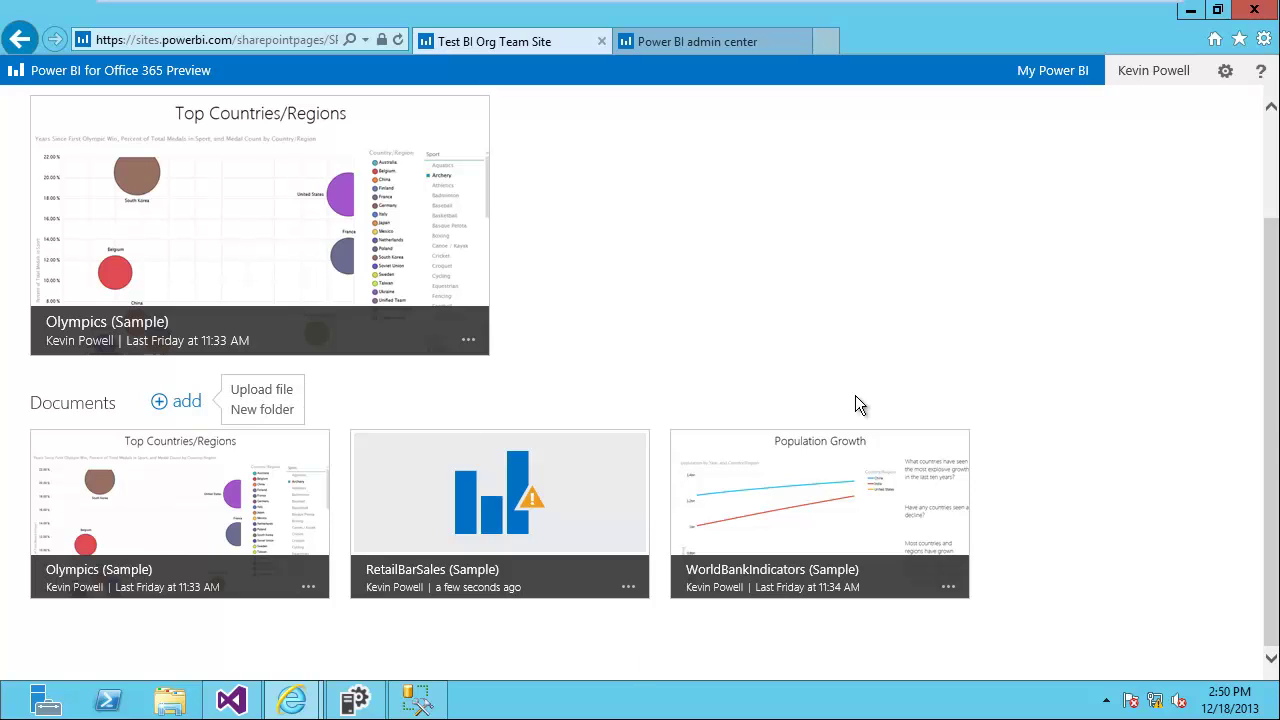
left_click_drag(1272, 430, 1275, 394)
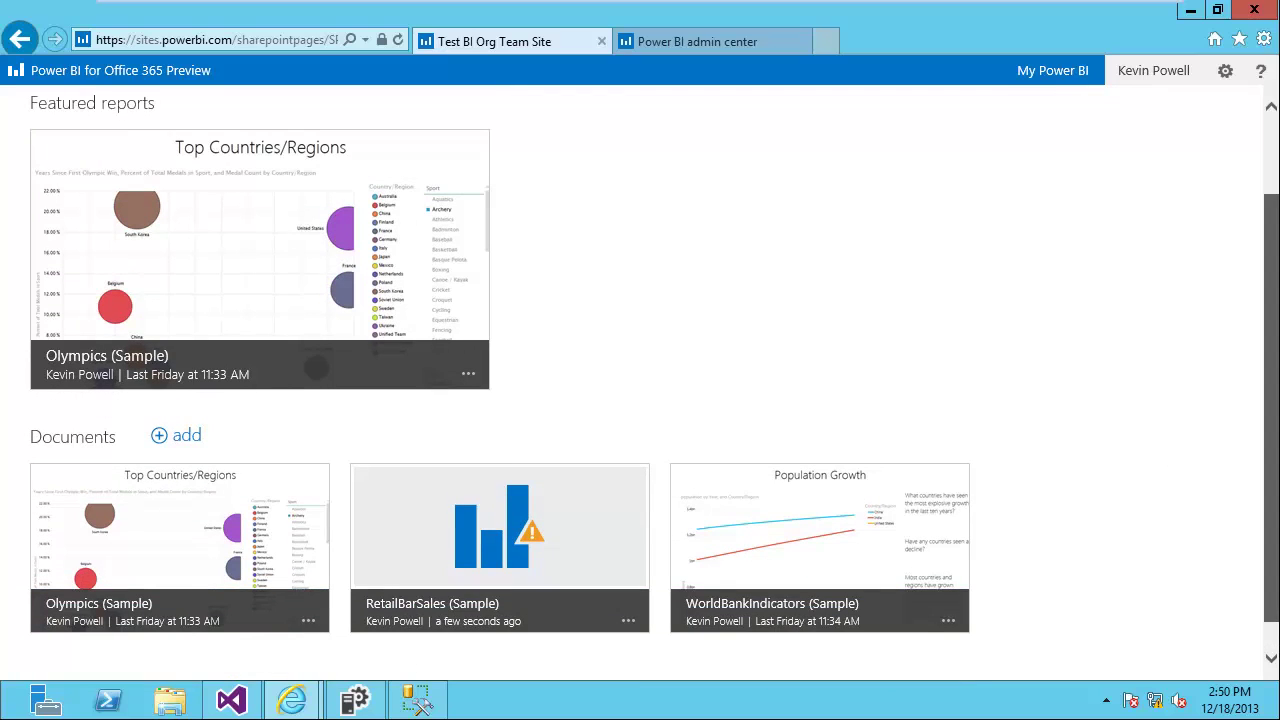
left_click(398, 40)
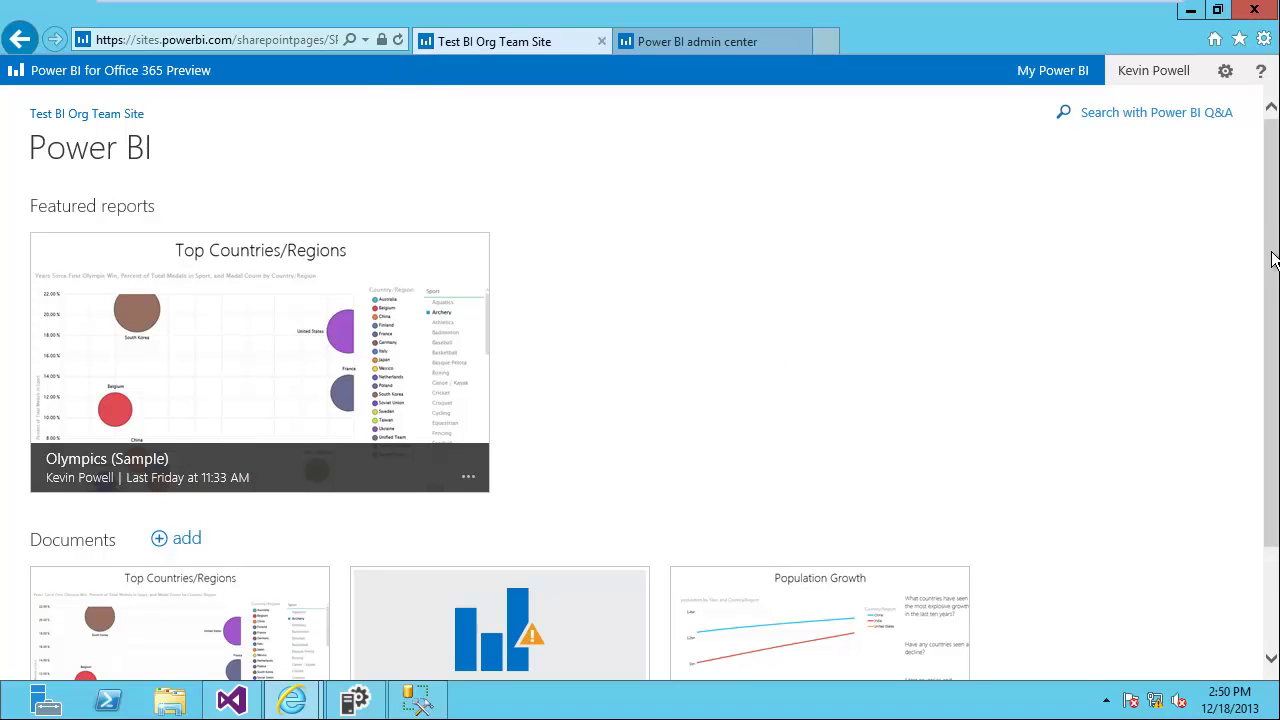
left_click_drag(1271, 286, 1271, 352)
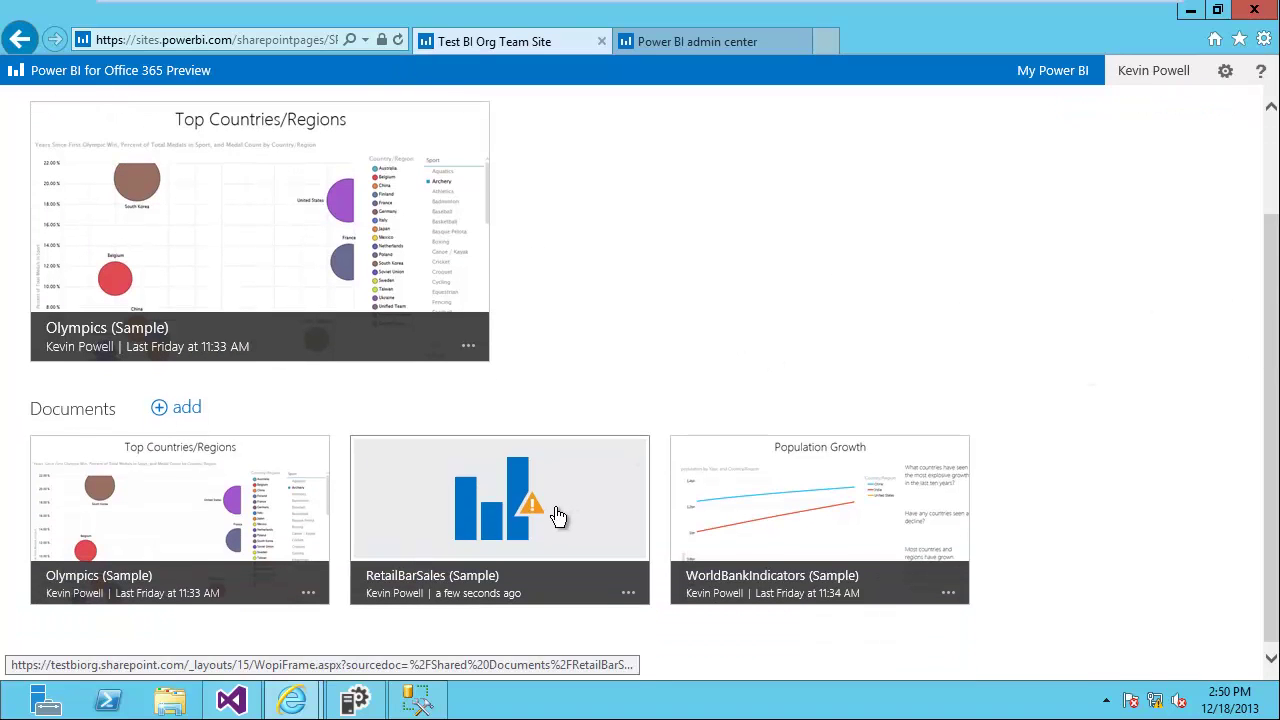
left_click(494, 521)
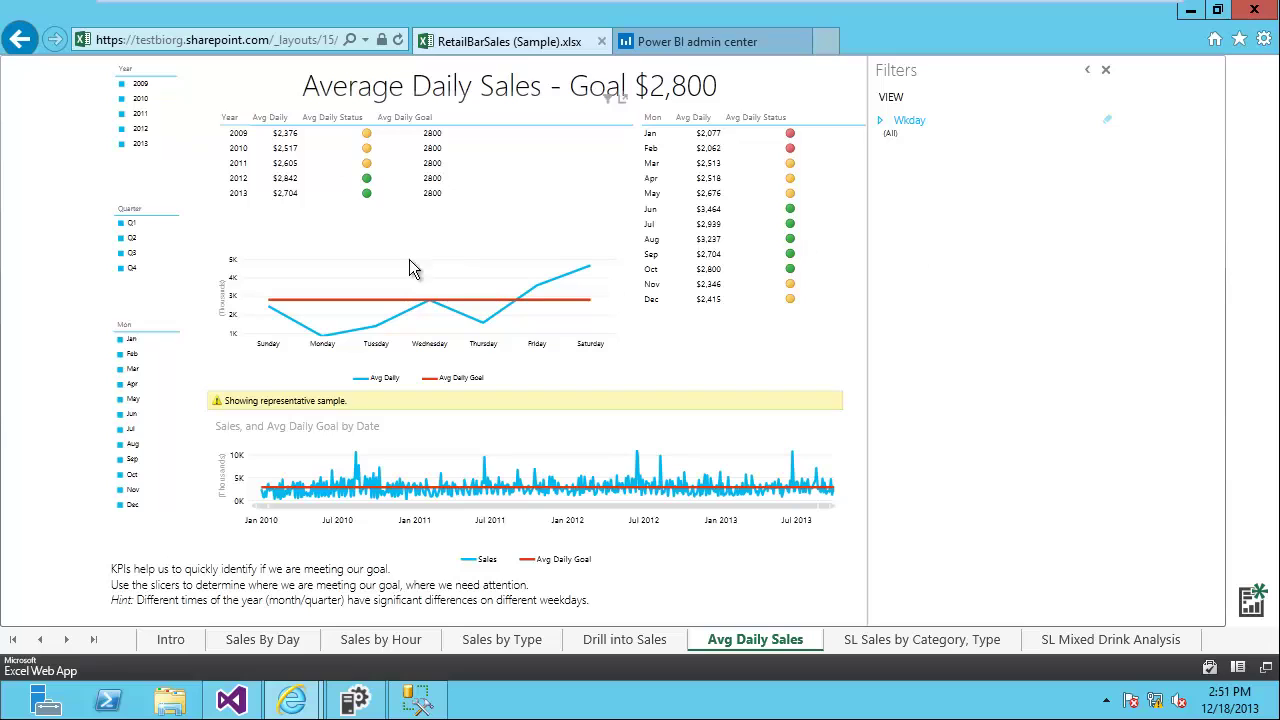
Filter the Avg Daily Sales report to 2010, and the Drill into Sales report to the Liquor category
left_click(141, 100)
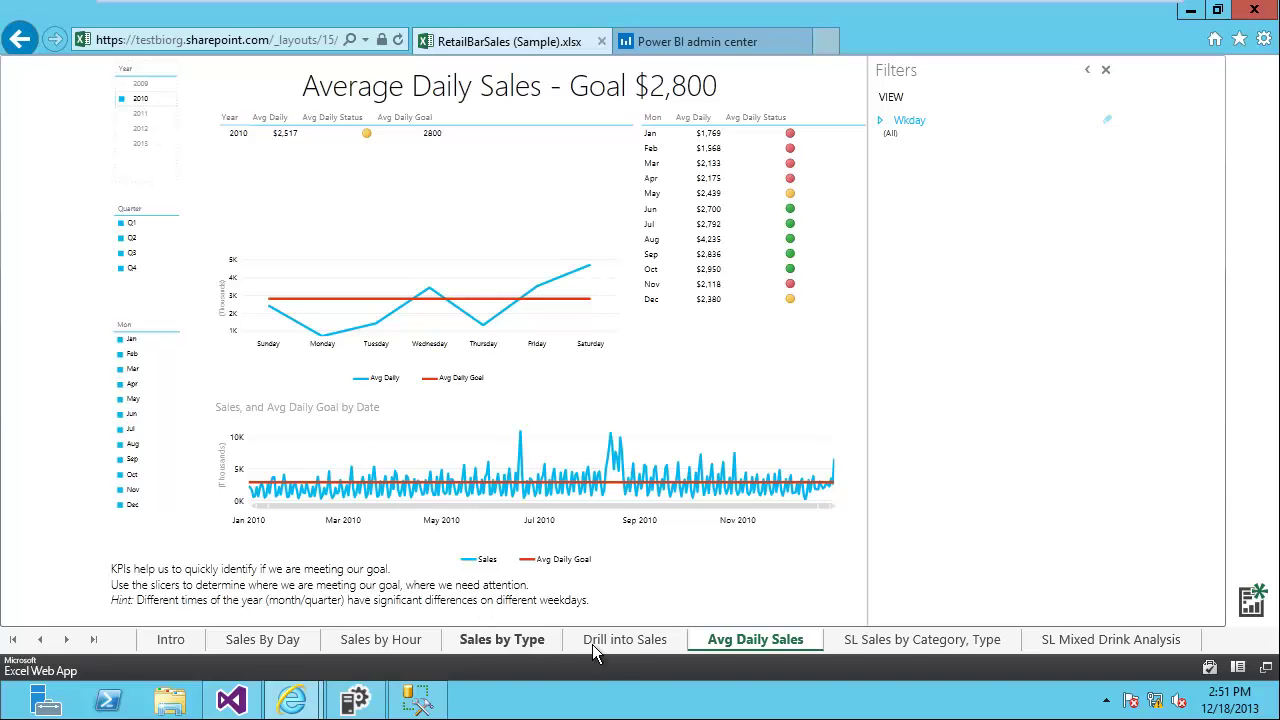
left_click(627, 640)
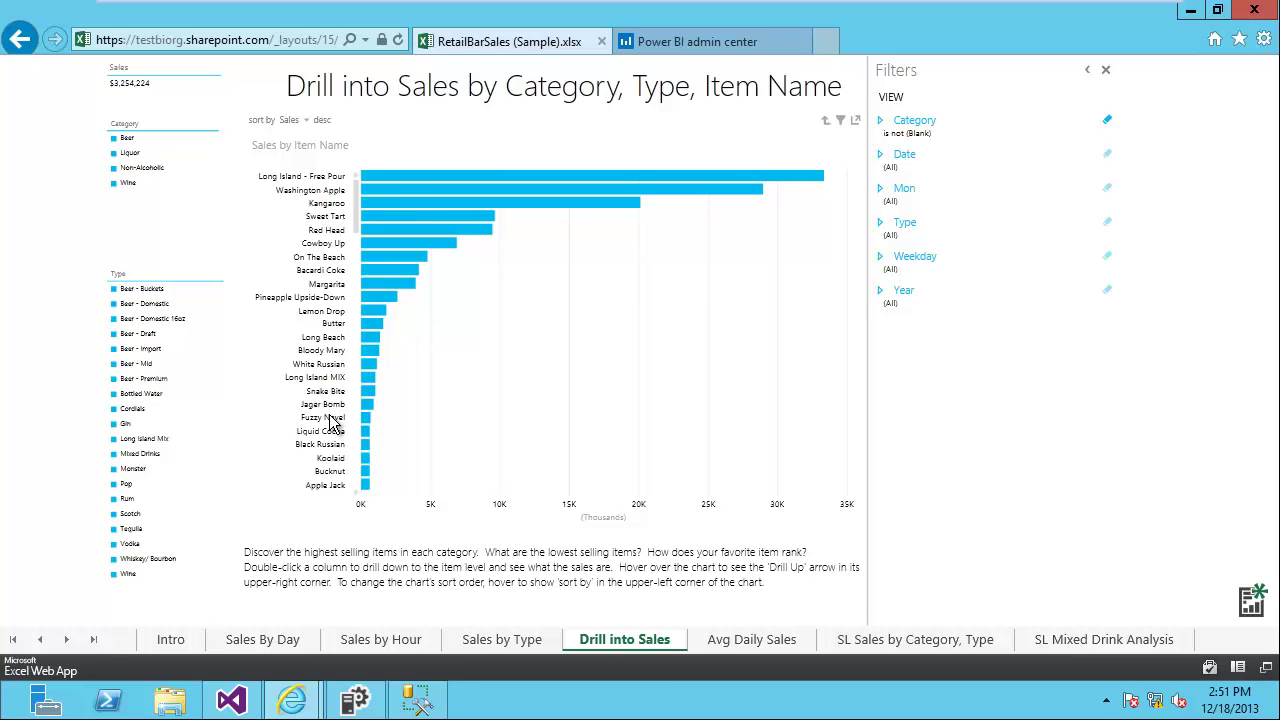
left_click(125, 140)
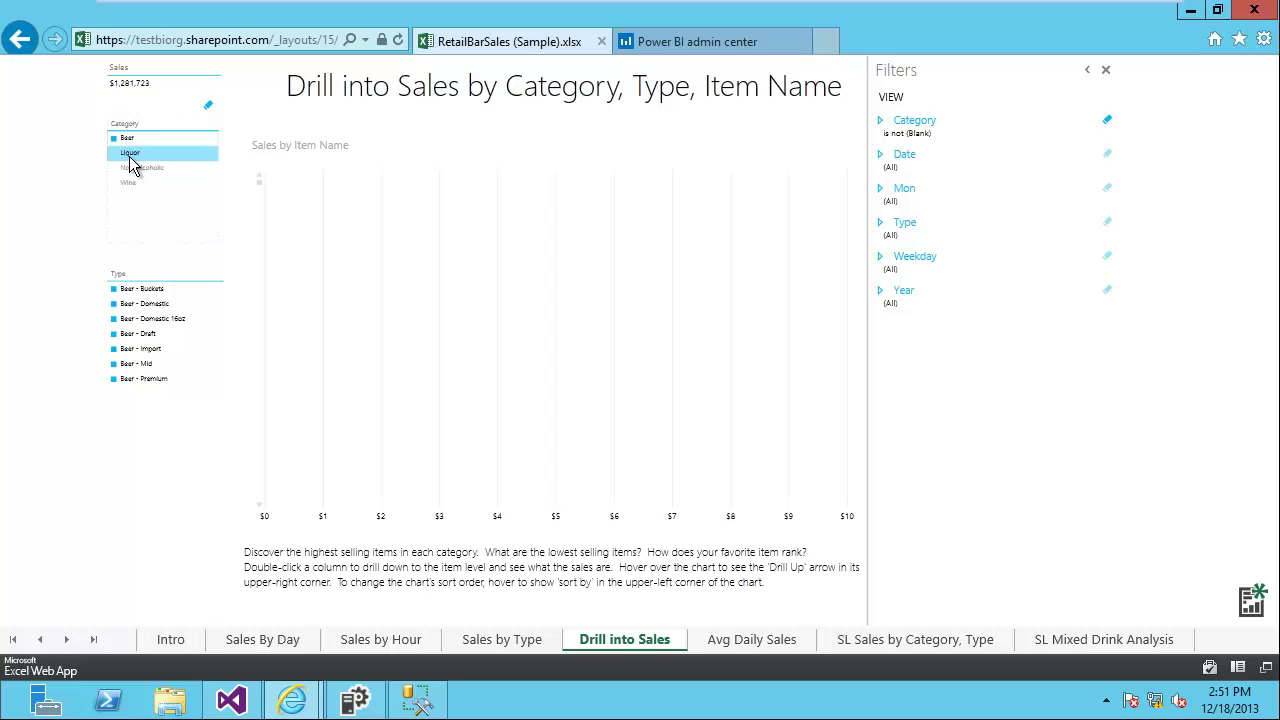
left_click(124, 153)
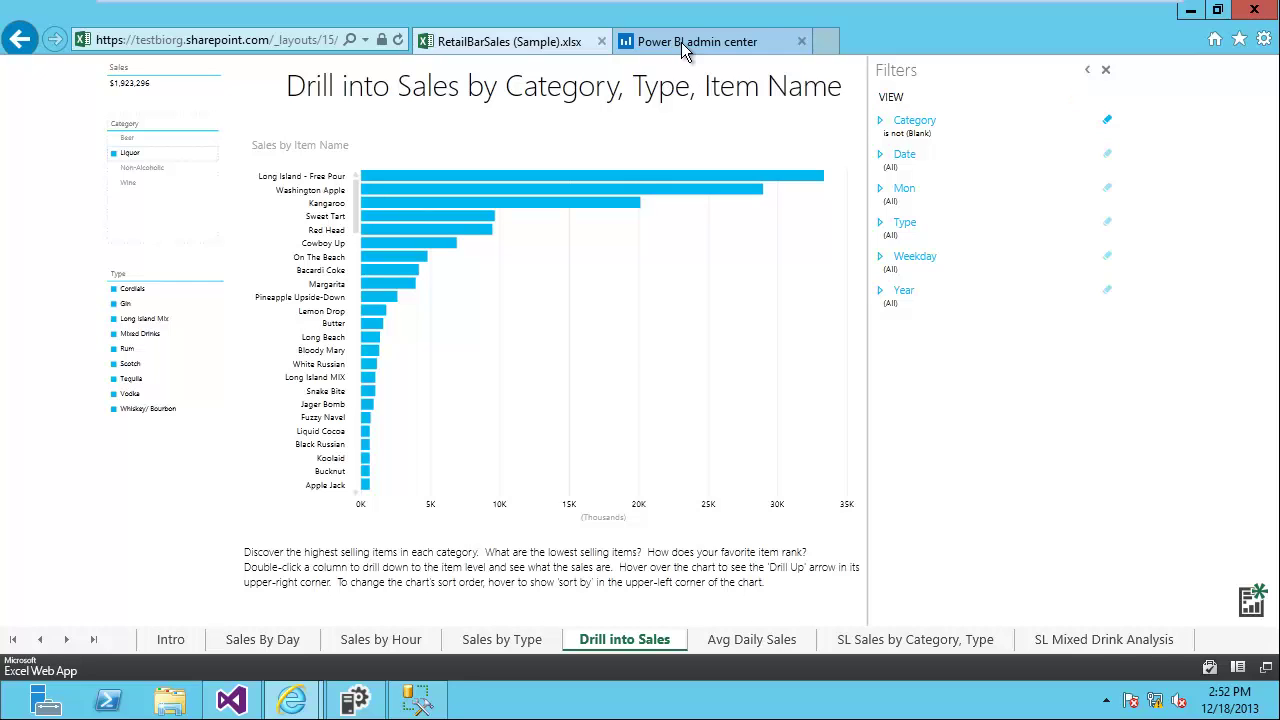
Switch to the Power BI admin center and examine gateway CPU usage and availability on the system health dashboard
left_click(706, 44)
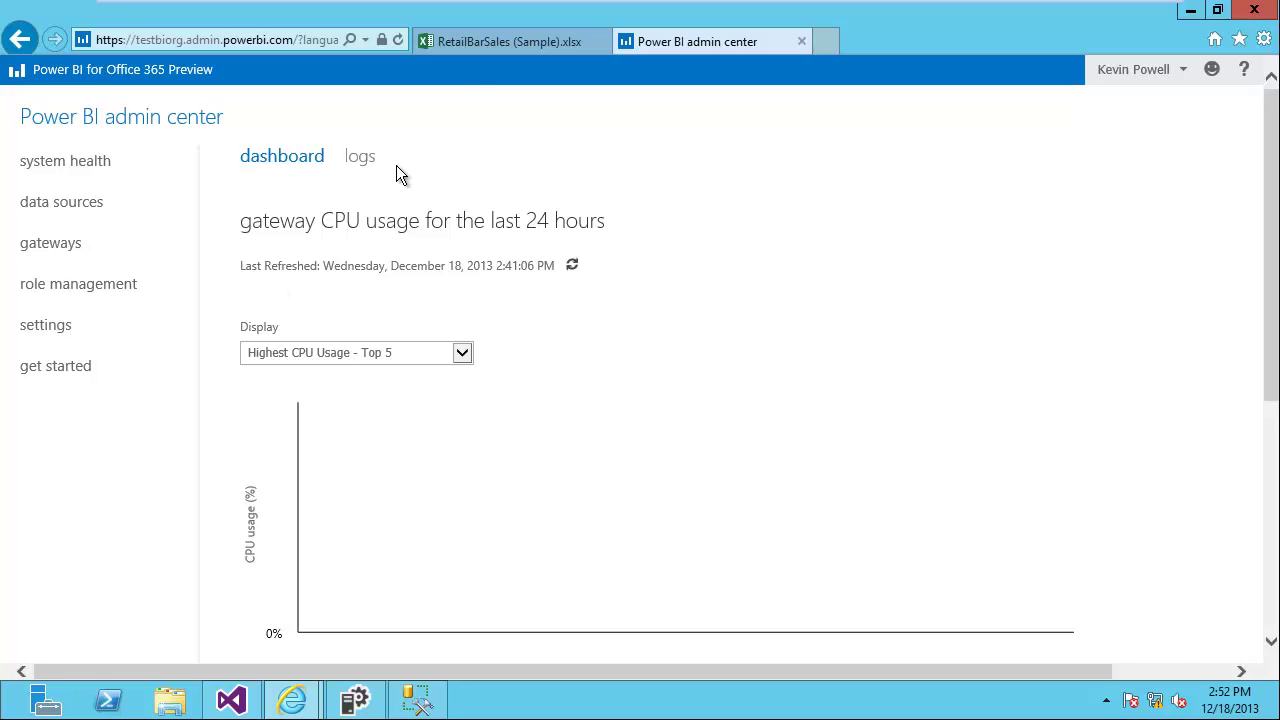
left_click(516, 45)
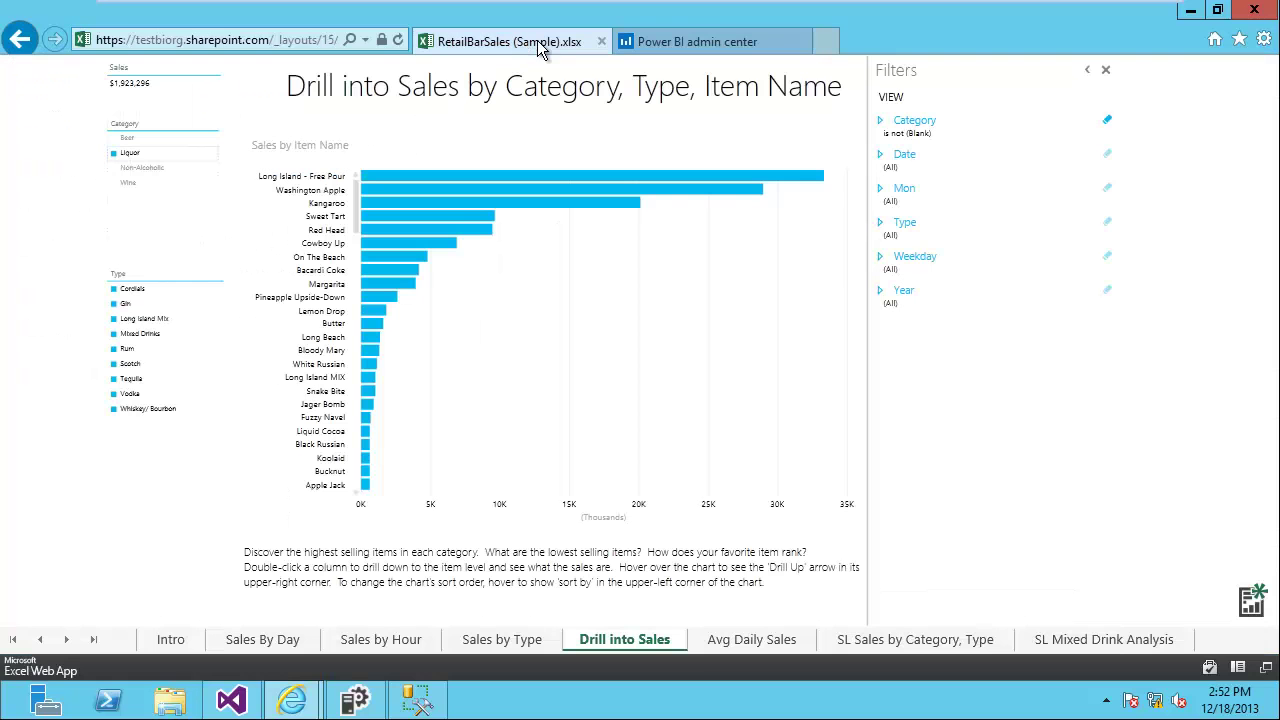
left_click(690, 44)
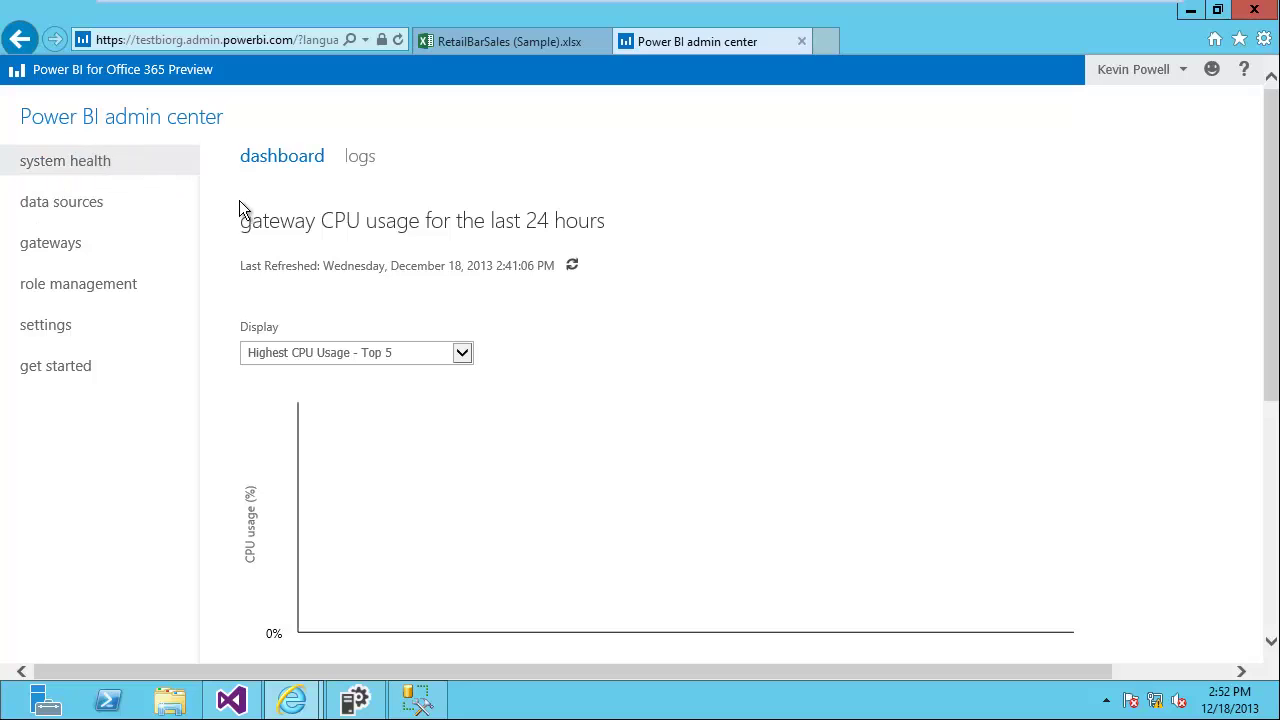
scroll(218, 241, "down", 3)
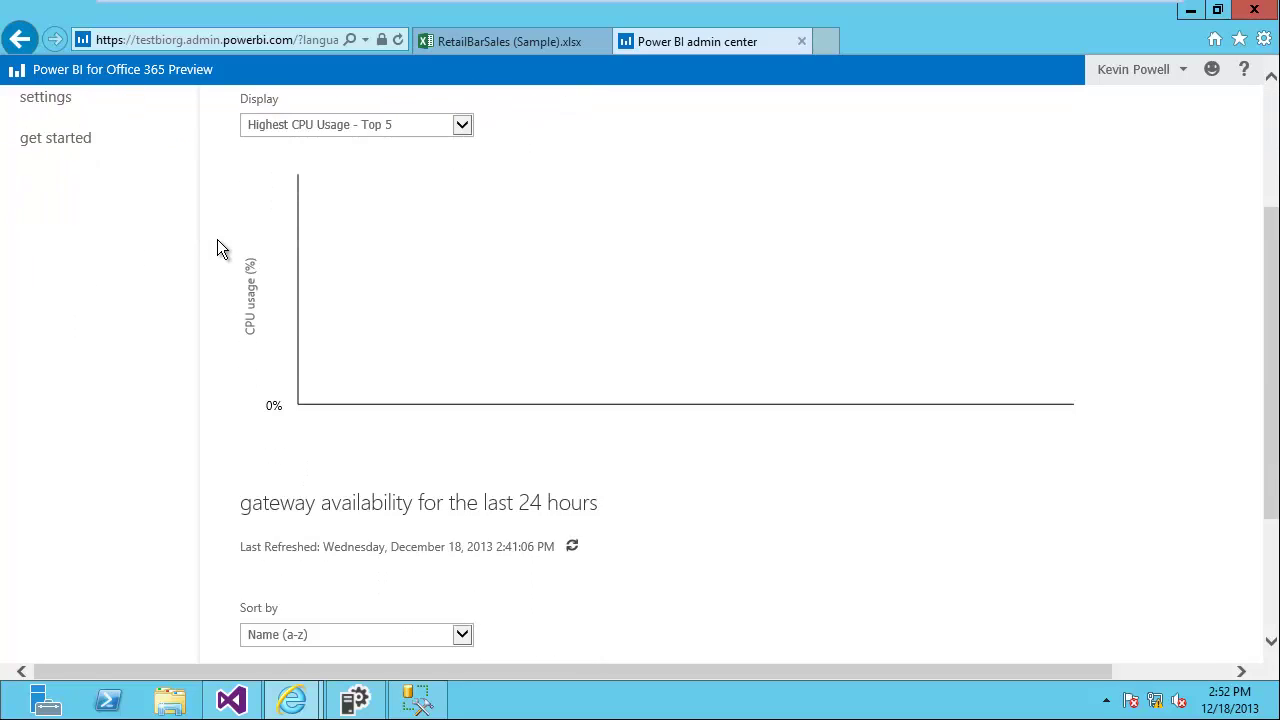
scroll(218, 241, "down", 1)
scroll(218, 241, "up", 2)
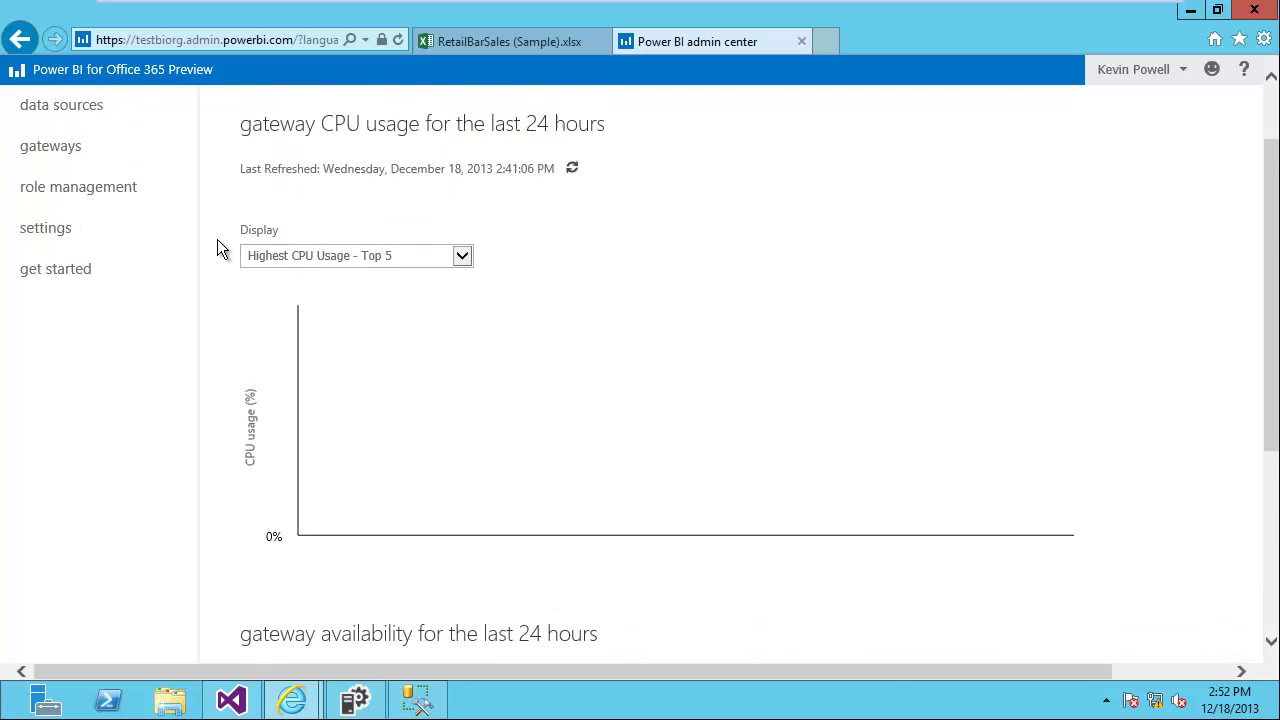
scroll(217, 249, "up", 1)
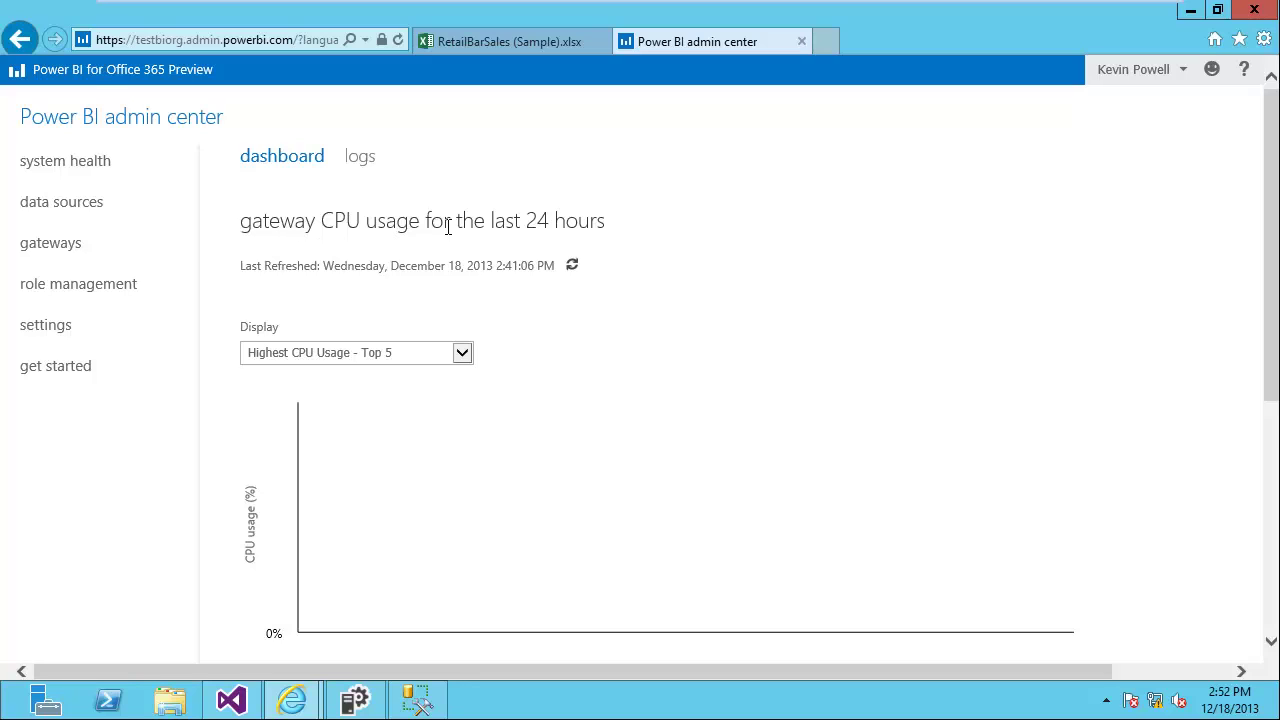
Check the test gateway in the admin center and in Data Management Gateway Configuration Manager, and minimize the manager window
left_click(45, 247)
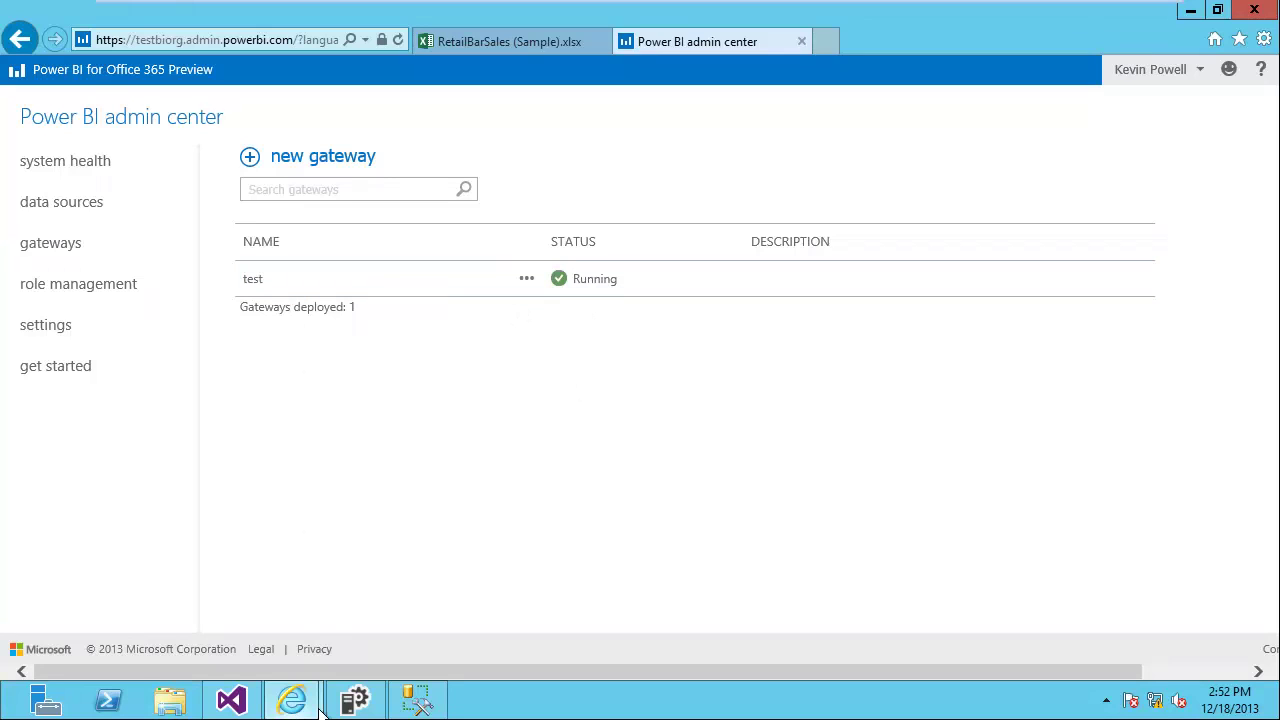
left_click(358, 697)
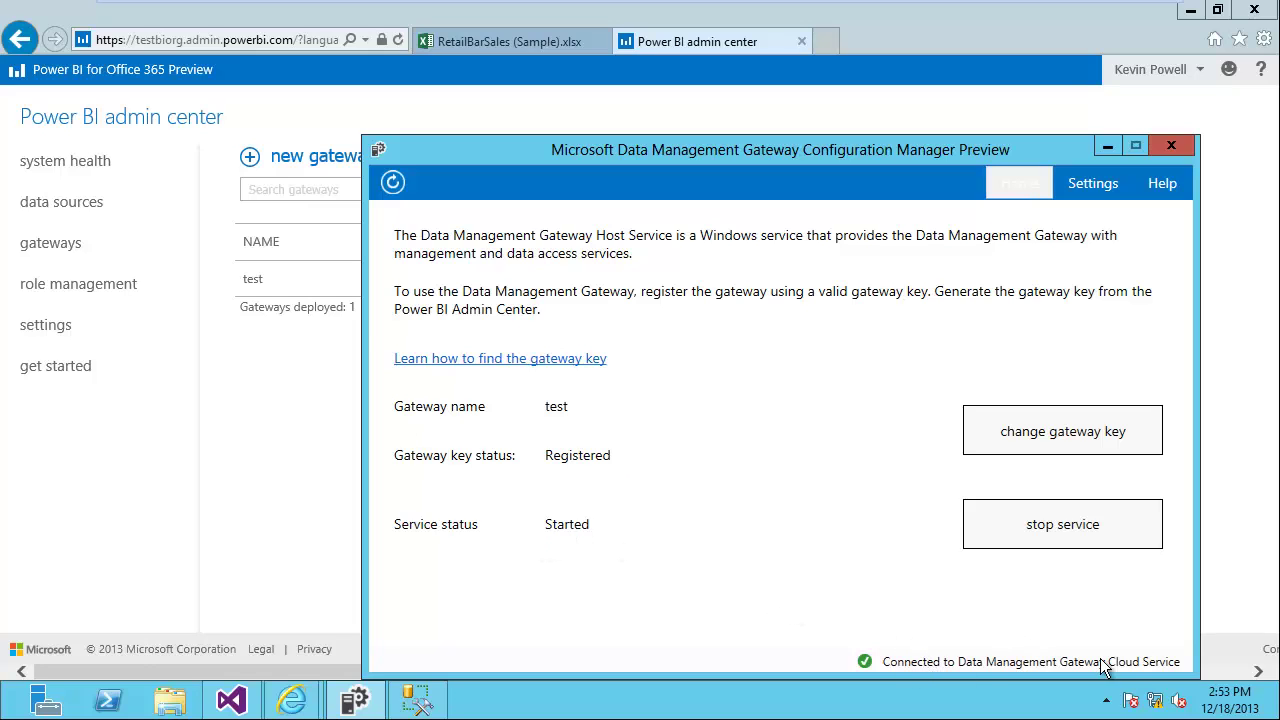
left_click(1108, 147)
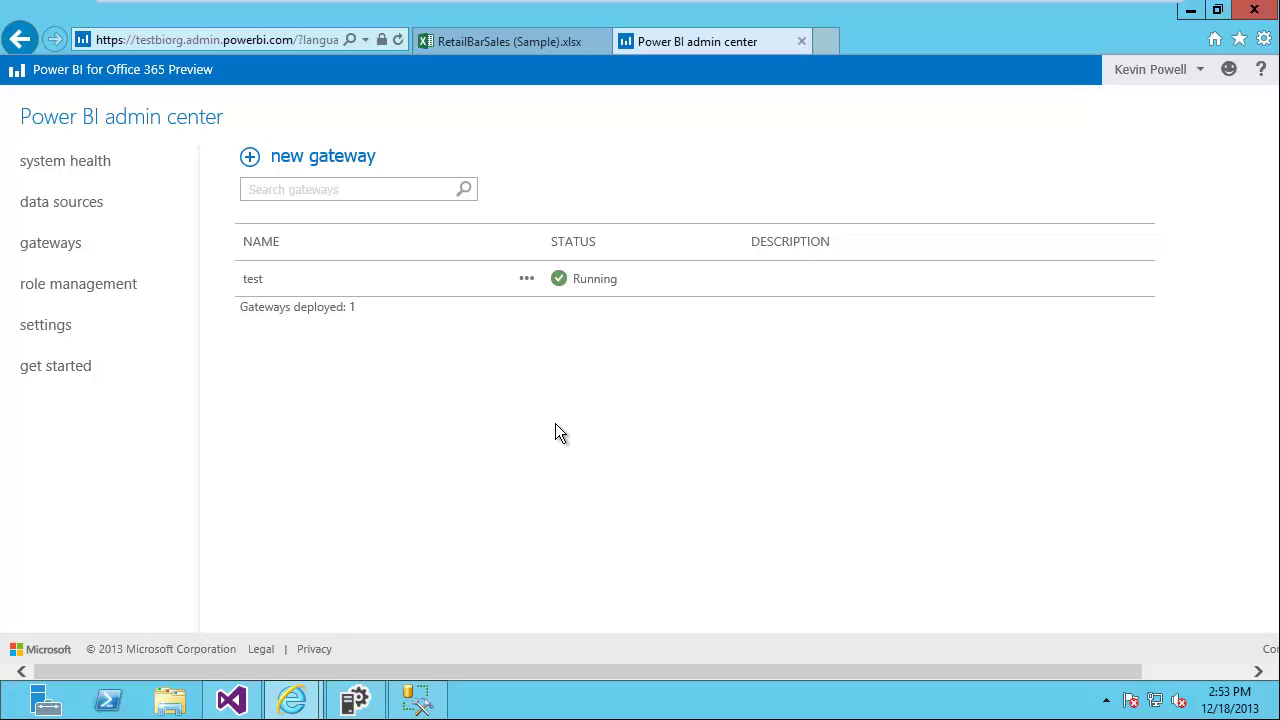
Open the testconn data source in the Power BI admin center and review its usage options and connection info
left_click(494, 35)
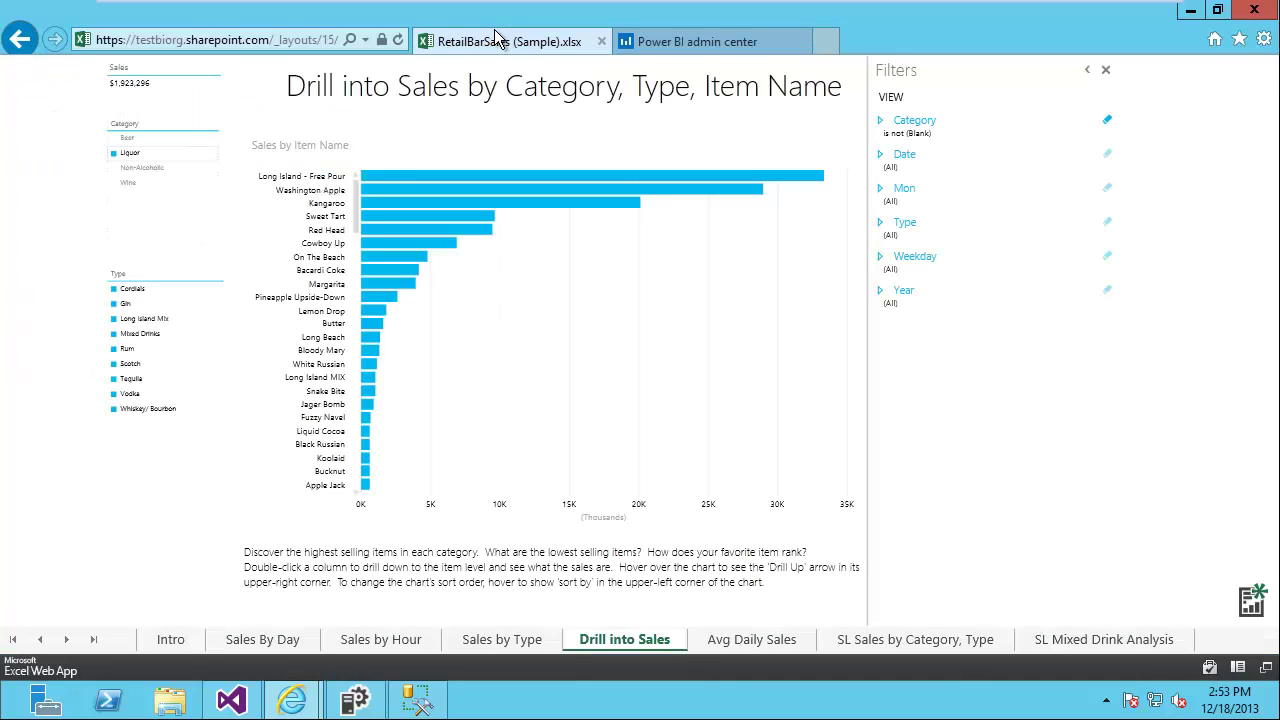
left_click(706, 45)
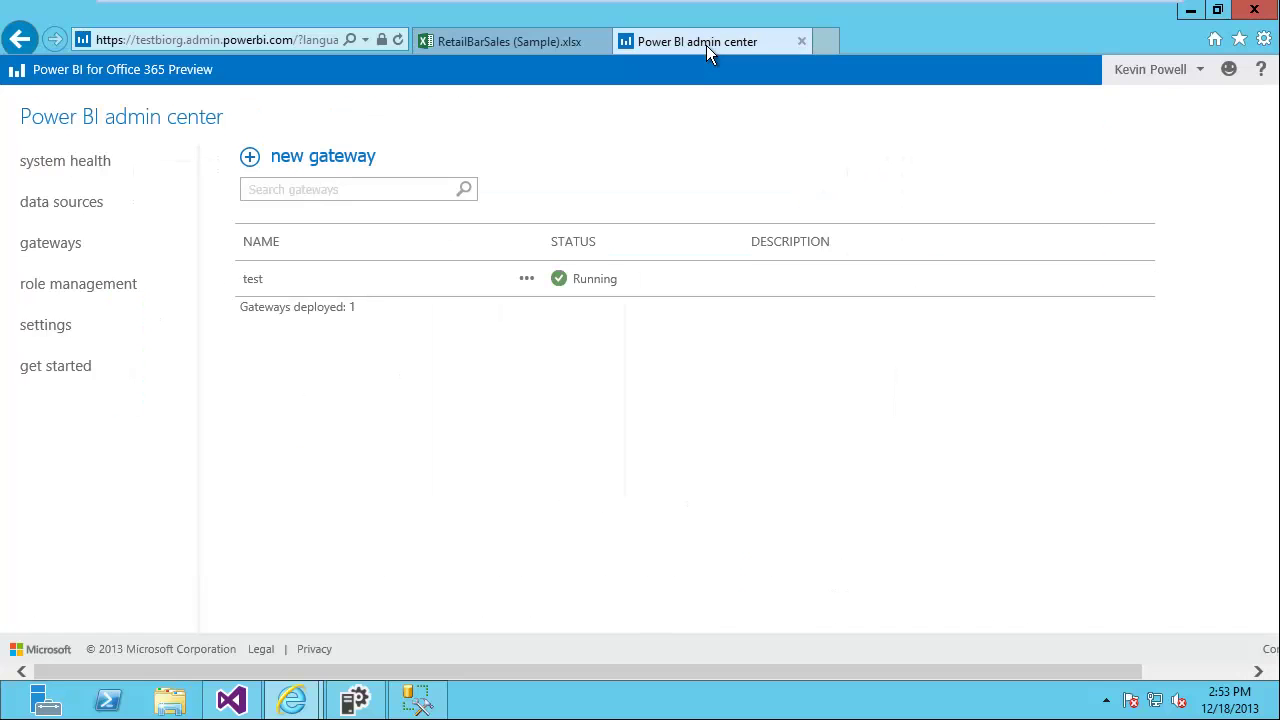
left_click(55, 210)
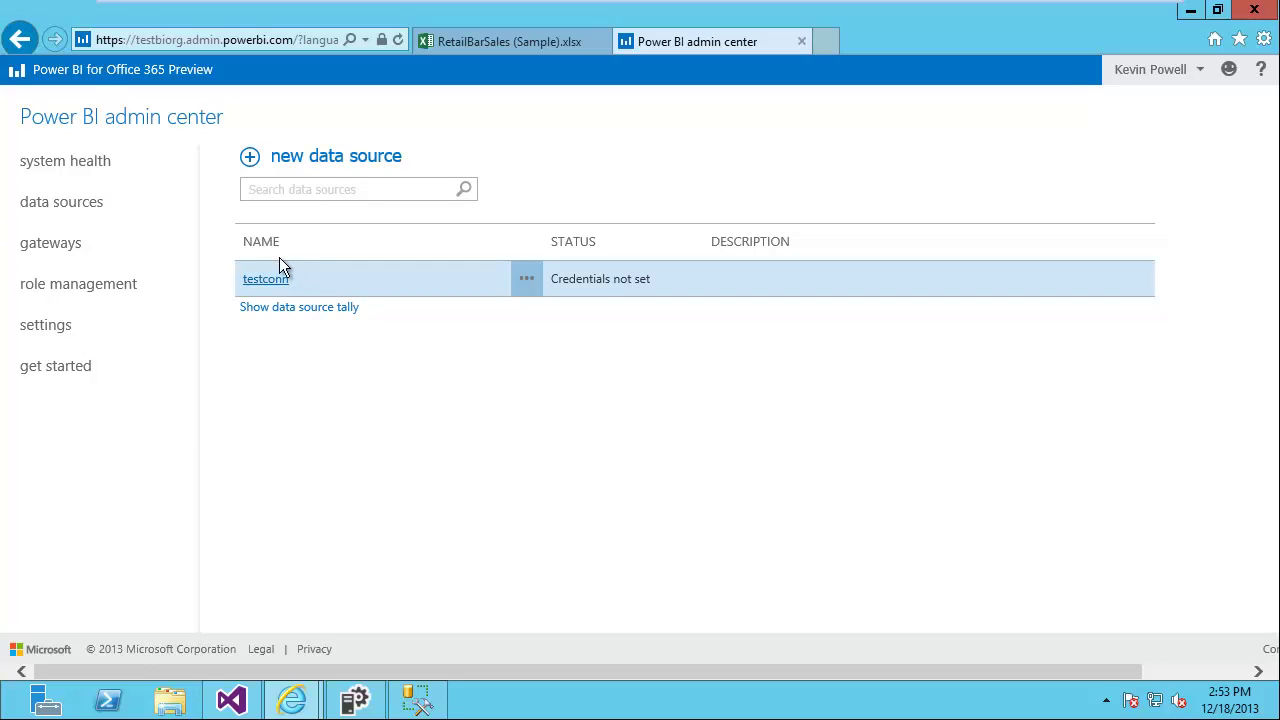
left_click(267, 282)
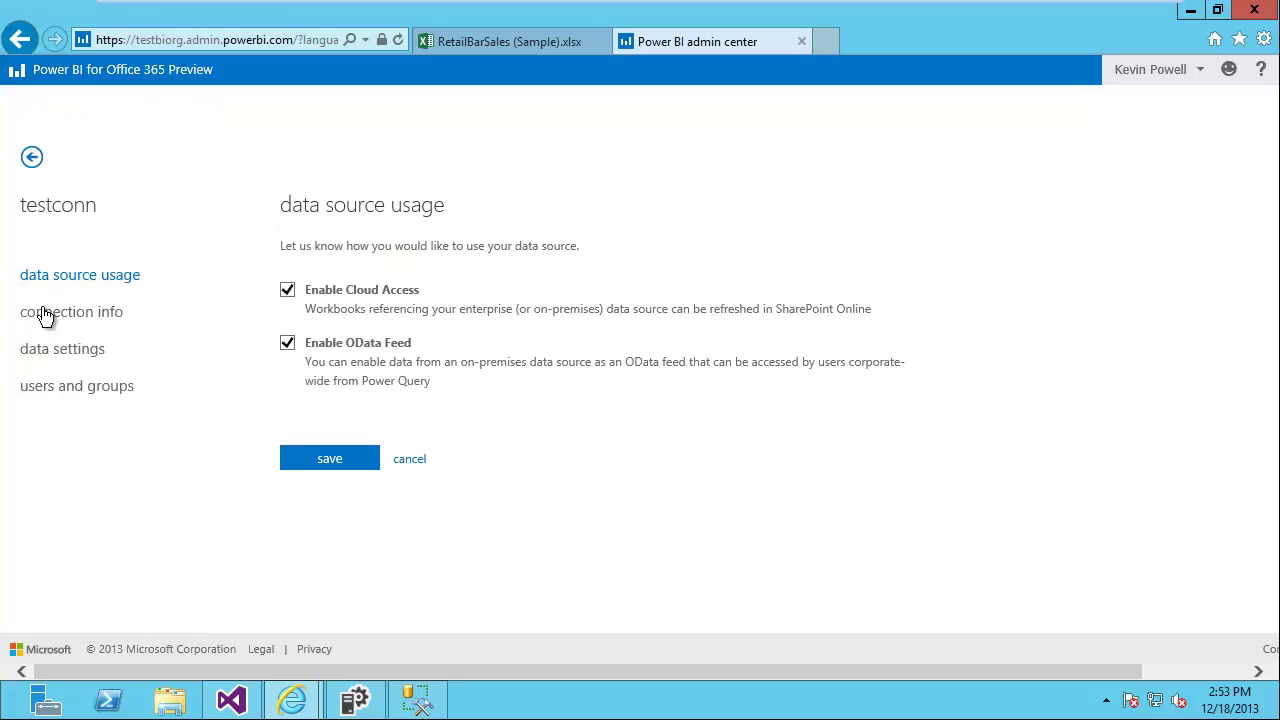
left_click(45, 314)
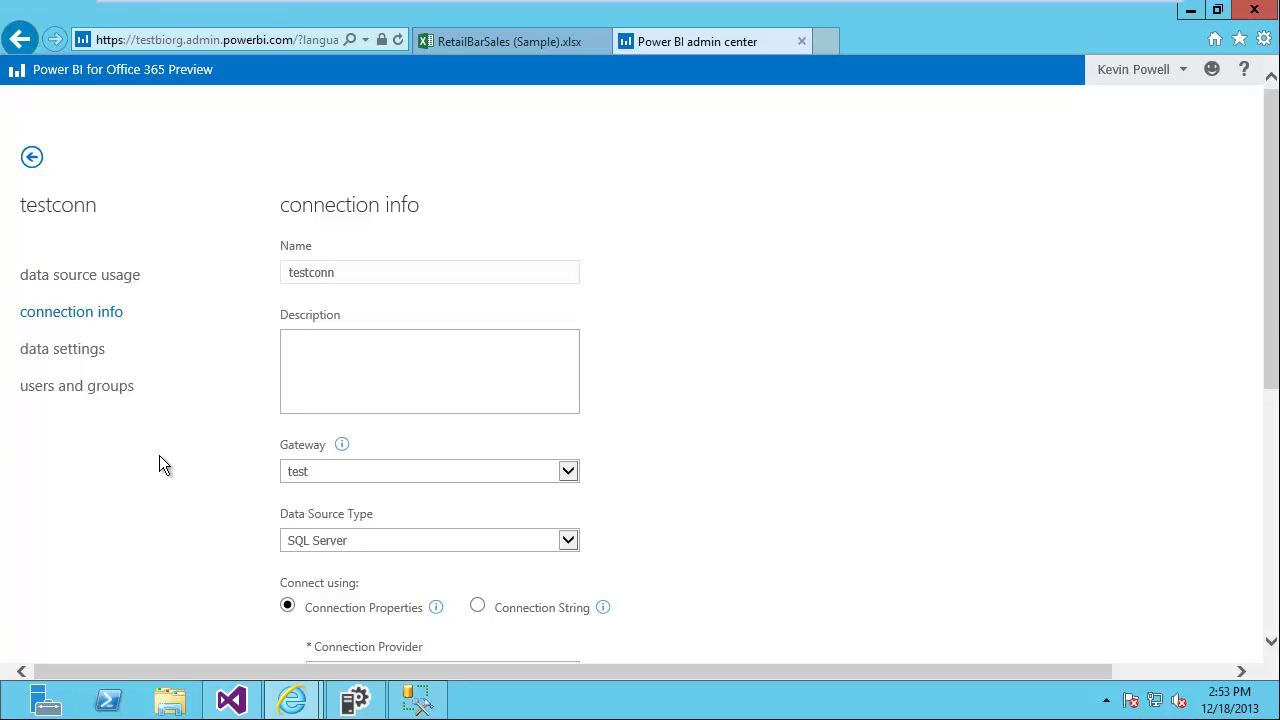
scroll(159, 460, "down", 4)
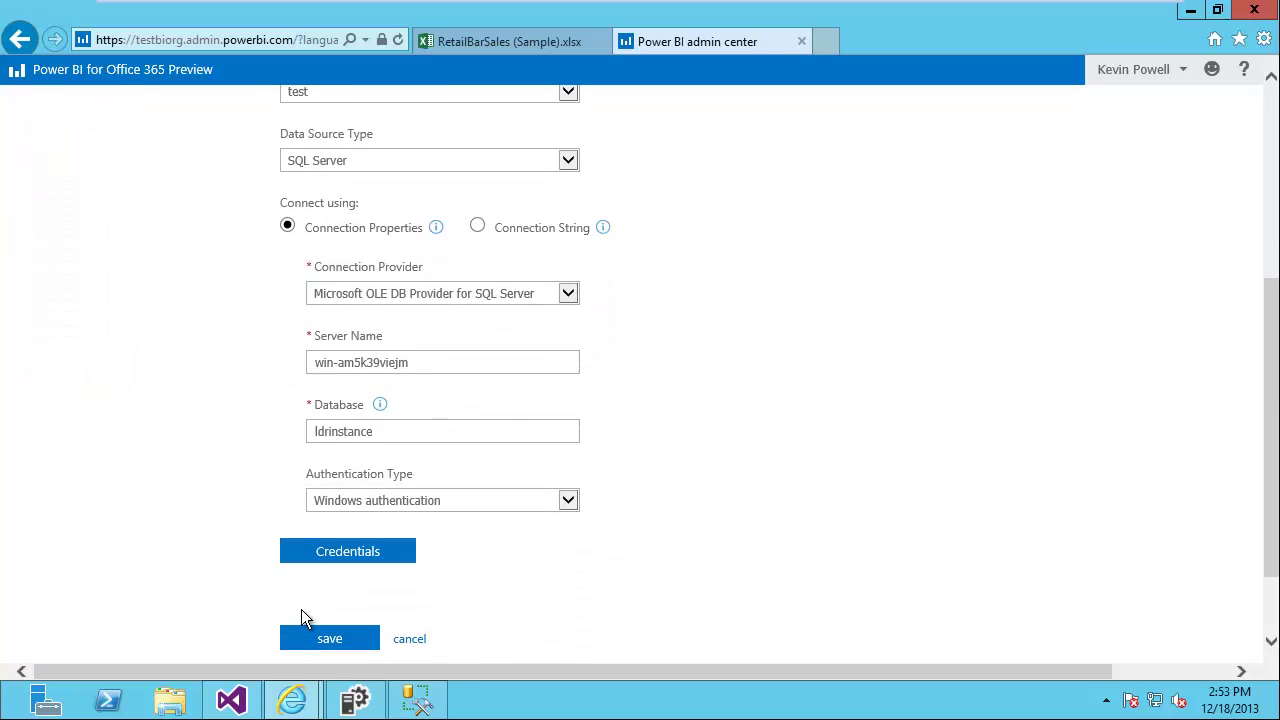
Run Data Source Manager from the testconn connection info and review its user name and password fields
left_click(333, 555)
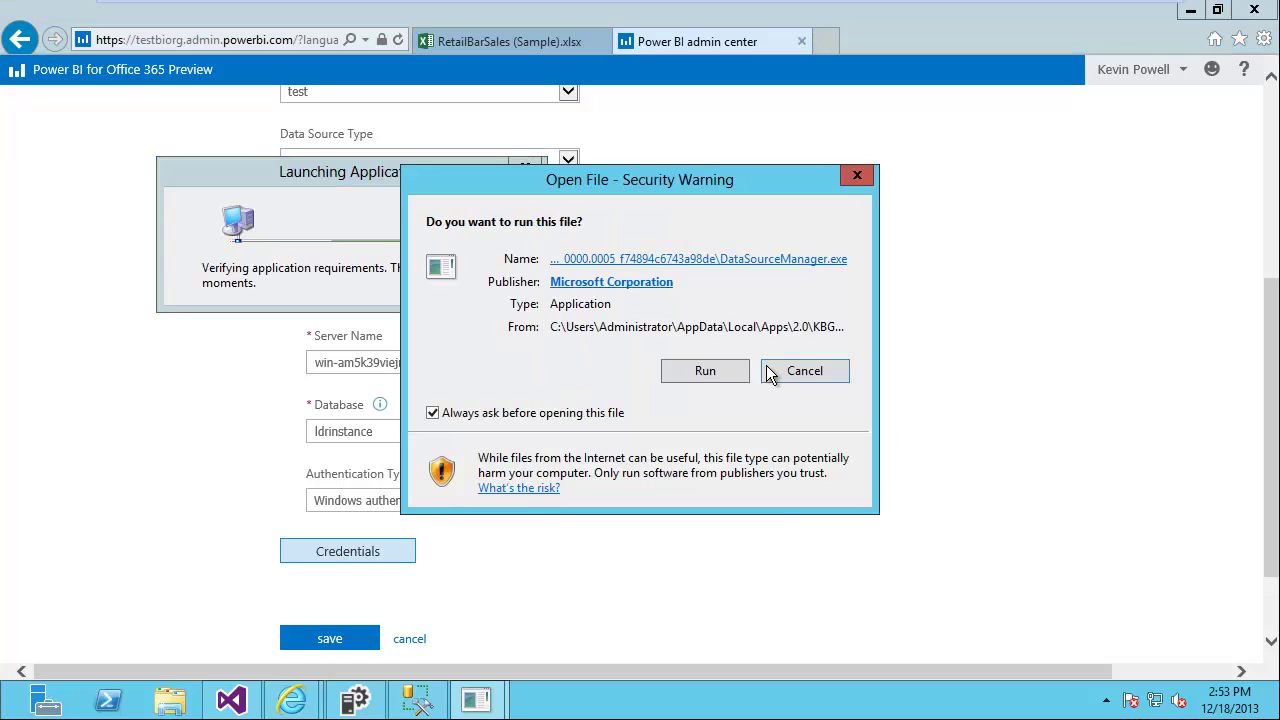
left_click(705, 371)
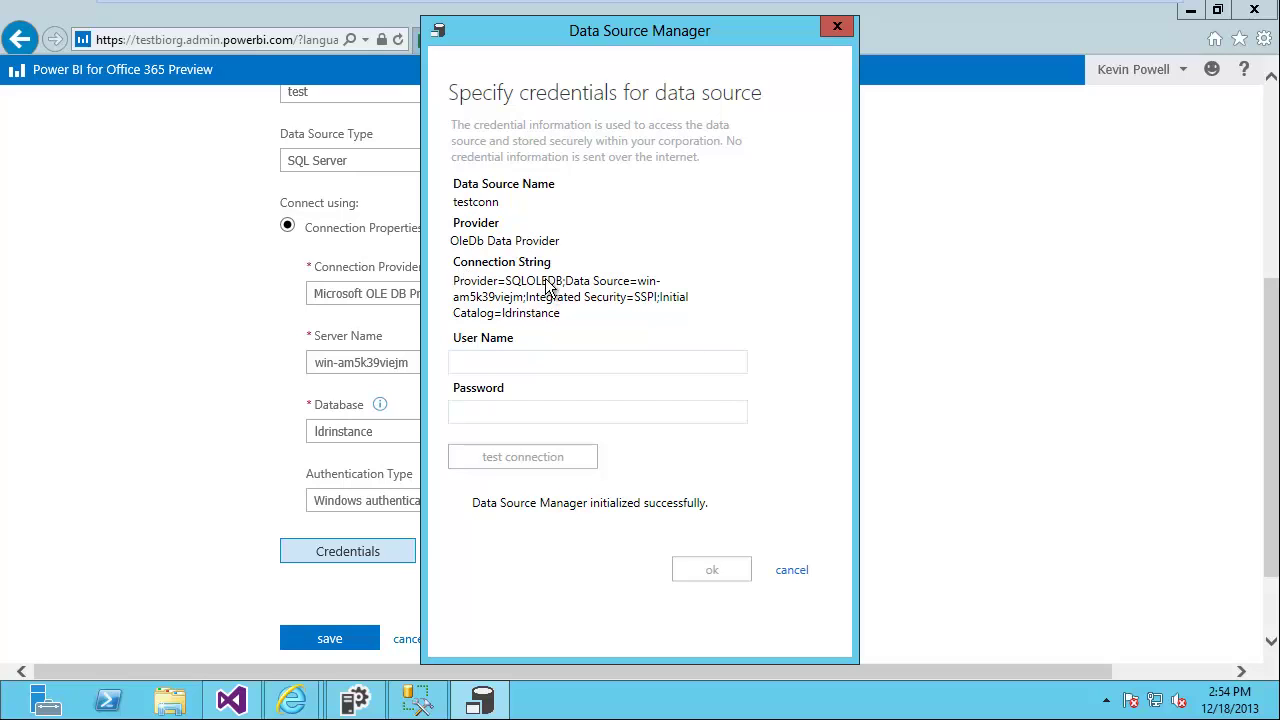
left_click(511, 366)
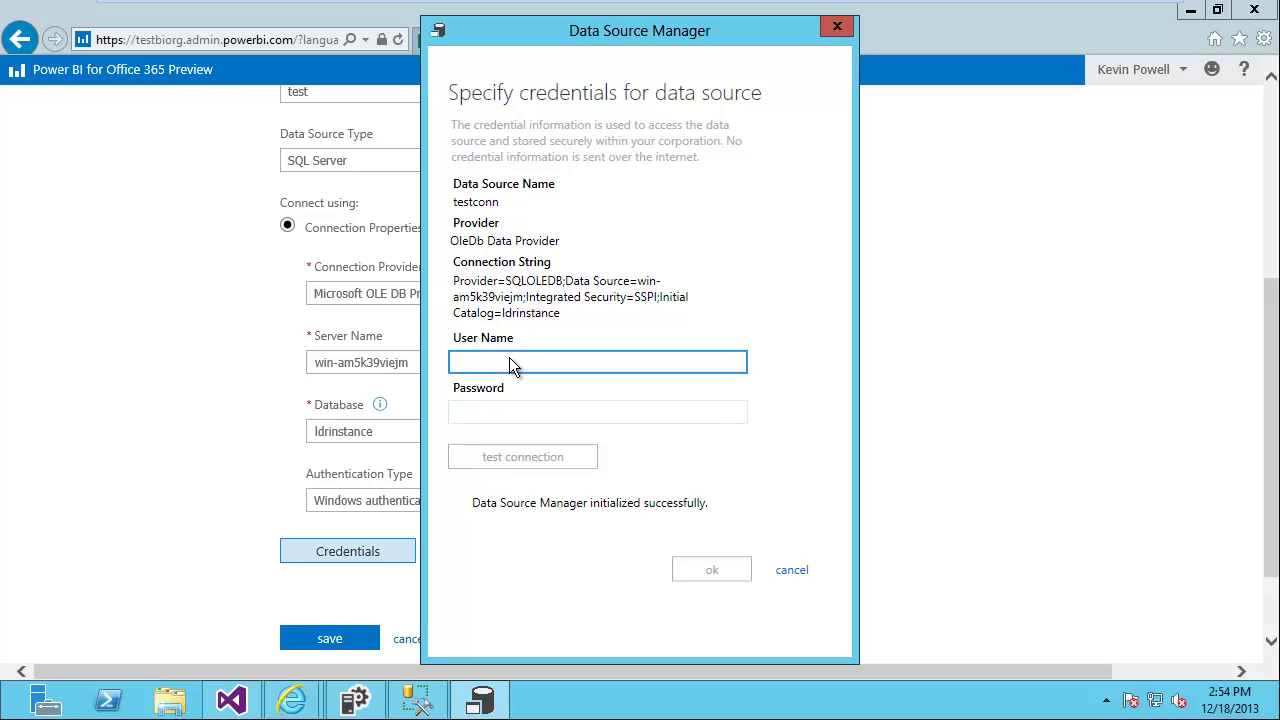
left_click(502, 420)
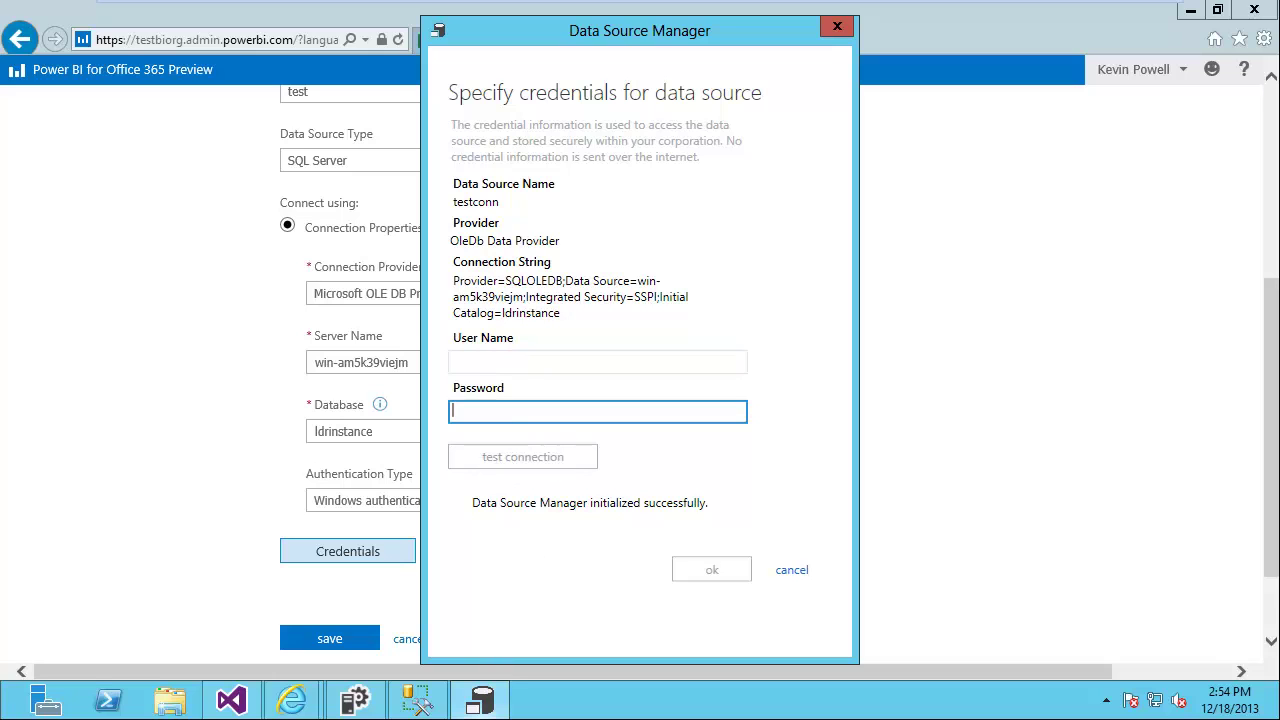
Check the instance's databases in SQL Server Management Studio, minimize it, and cancel the testconn credentials entry
left_click(430, 708)
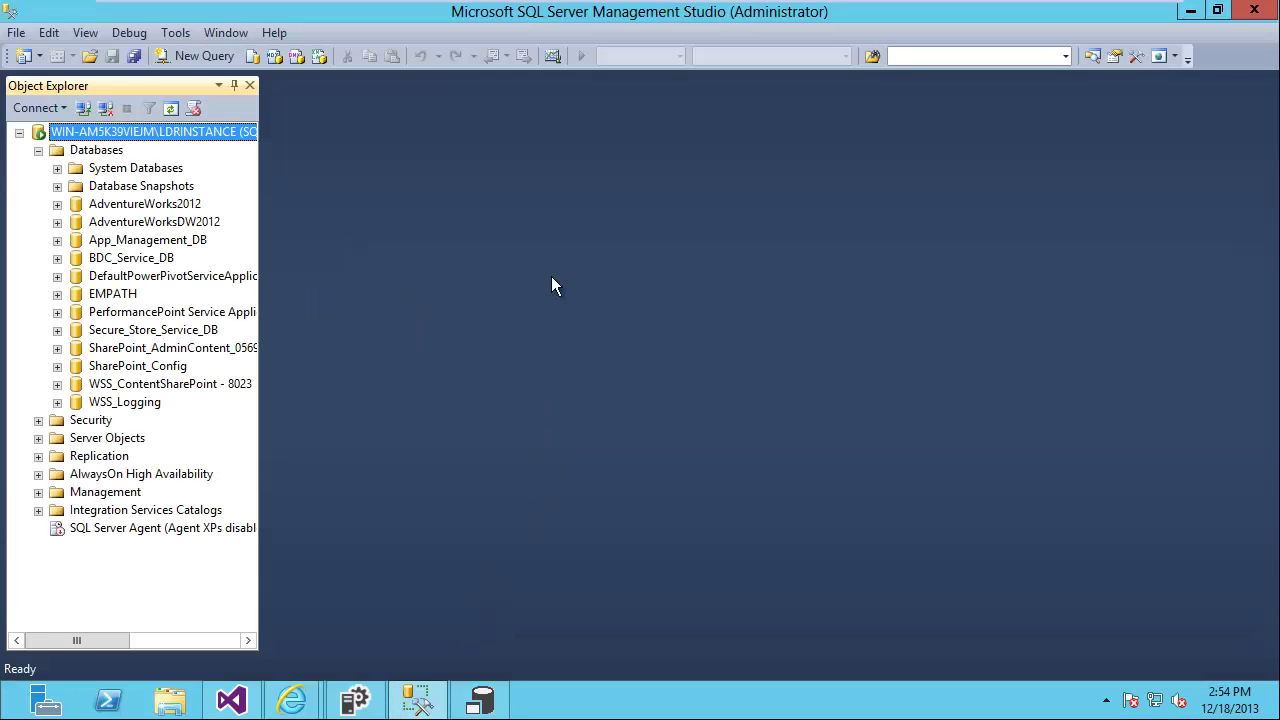
left_click(1195, 12)
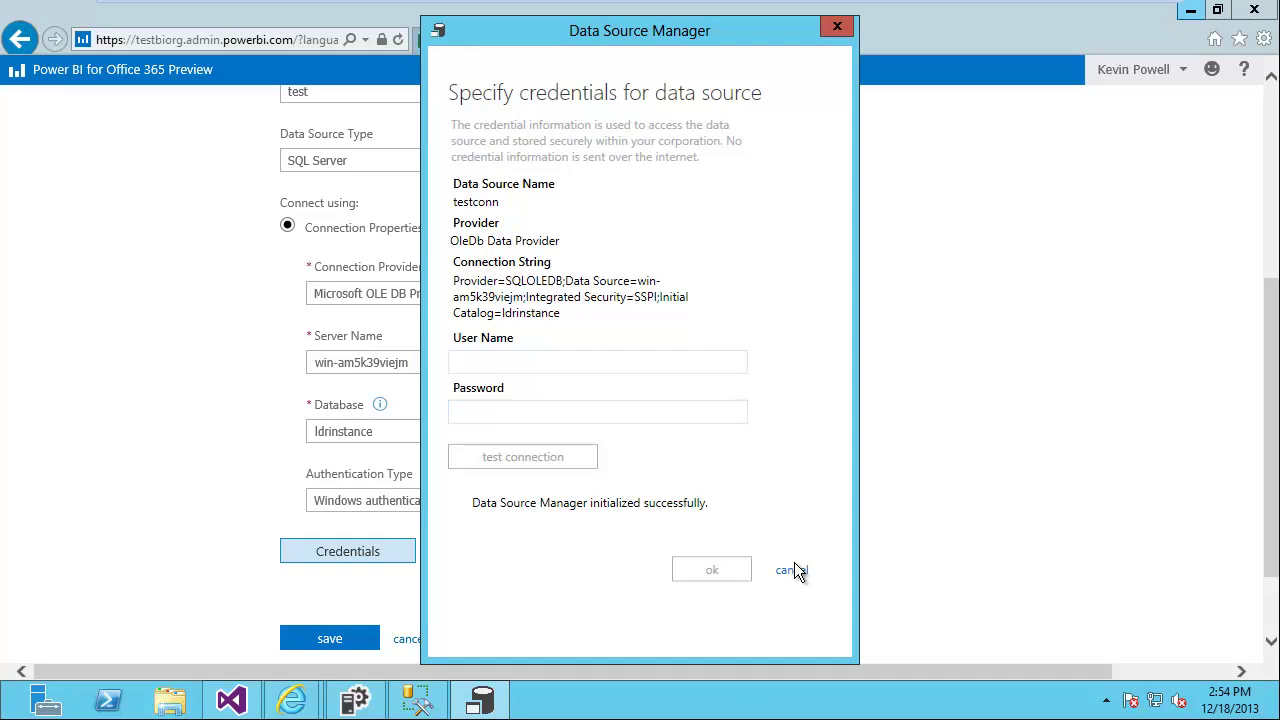
left_click(794, 570)
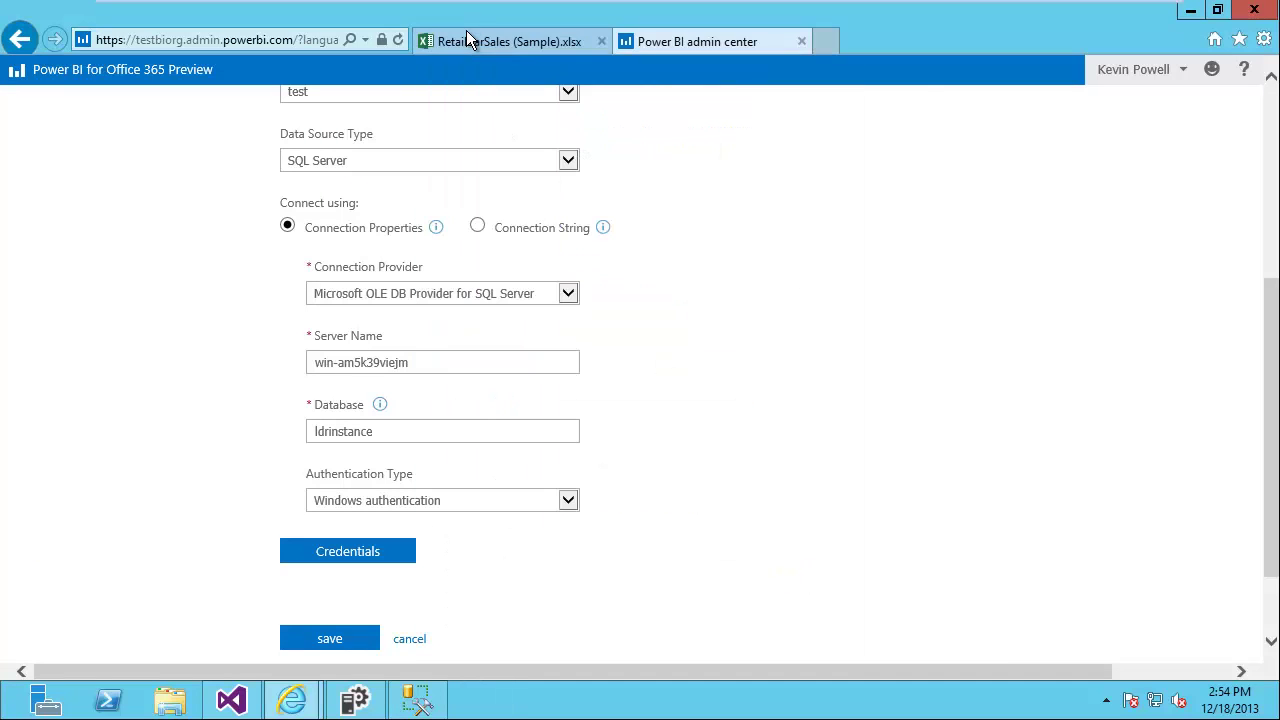
In the RetailBarSales (Sample) workbook, filter Drill into Sales by type to Gin, then Long Island Mix, and open the Sales by Type report
left_click(466, 40)
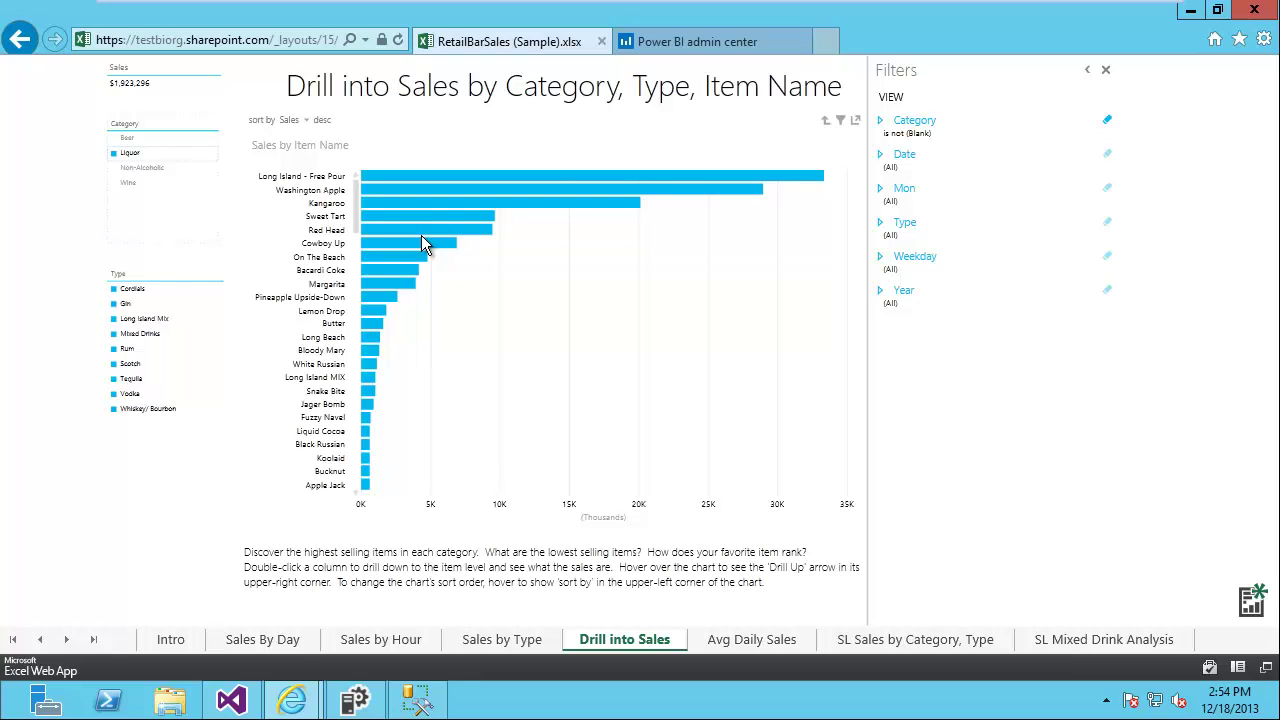
left_click(126, 303)
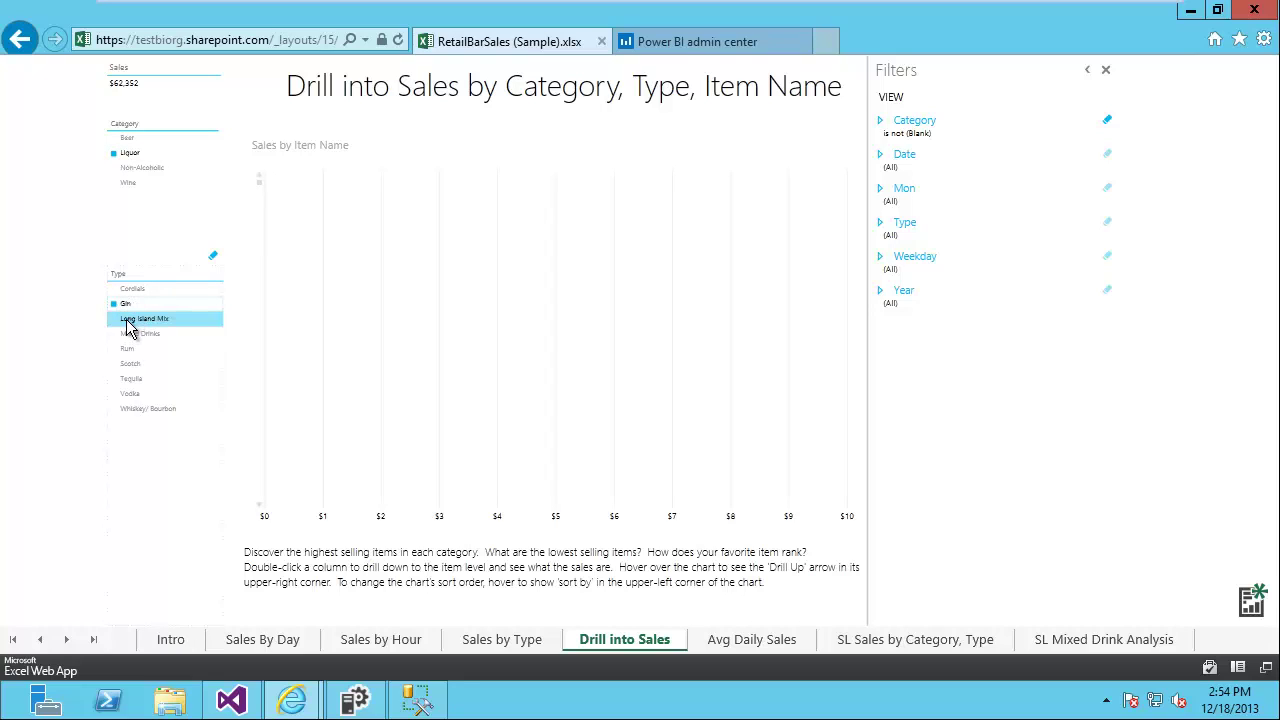
left_click(133, 318)
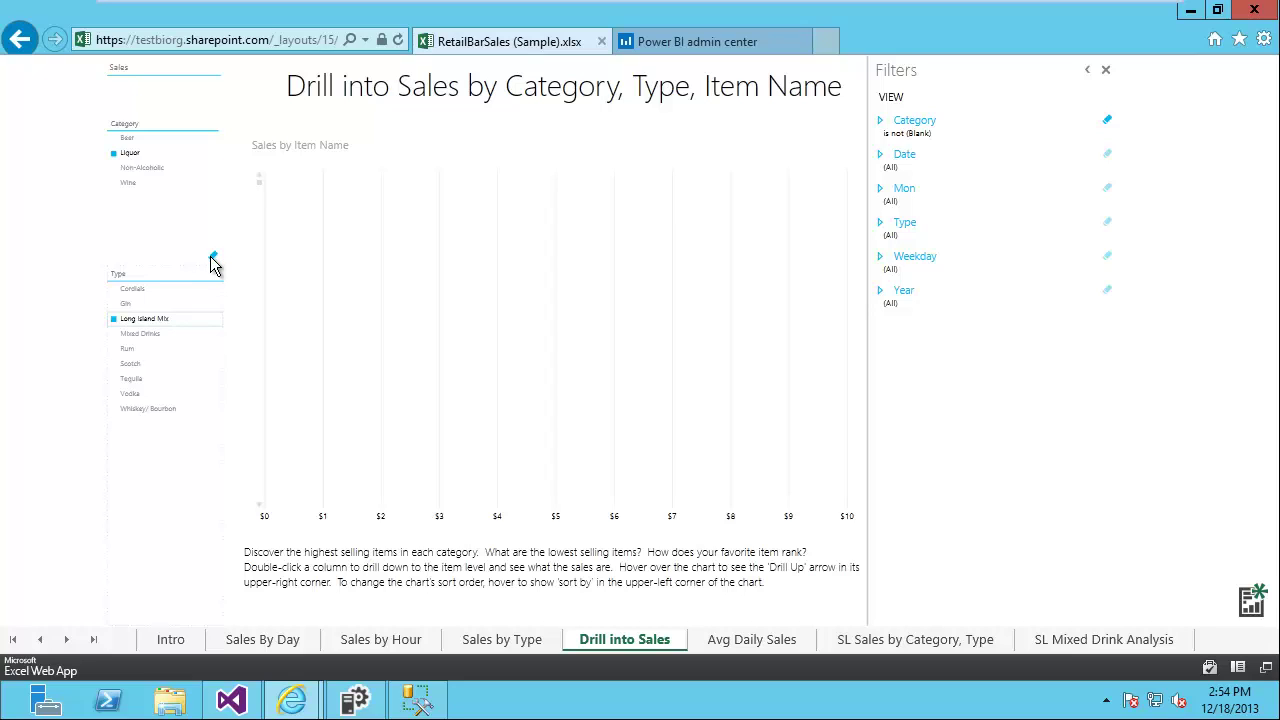
left_click(501, 640)
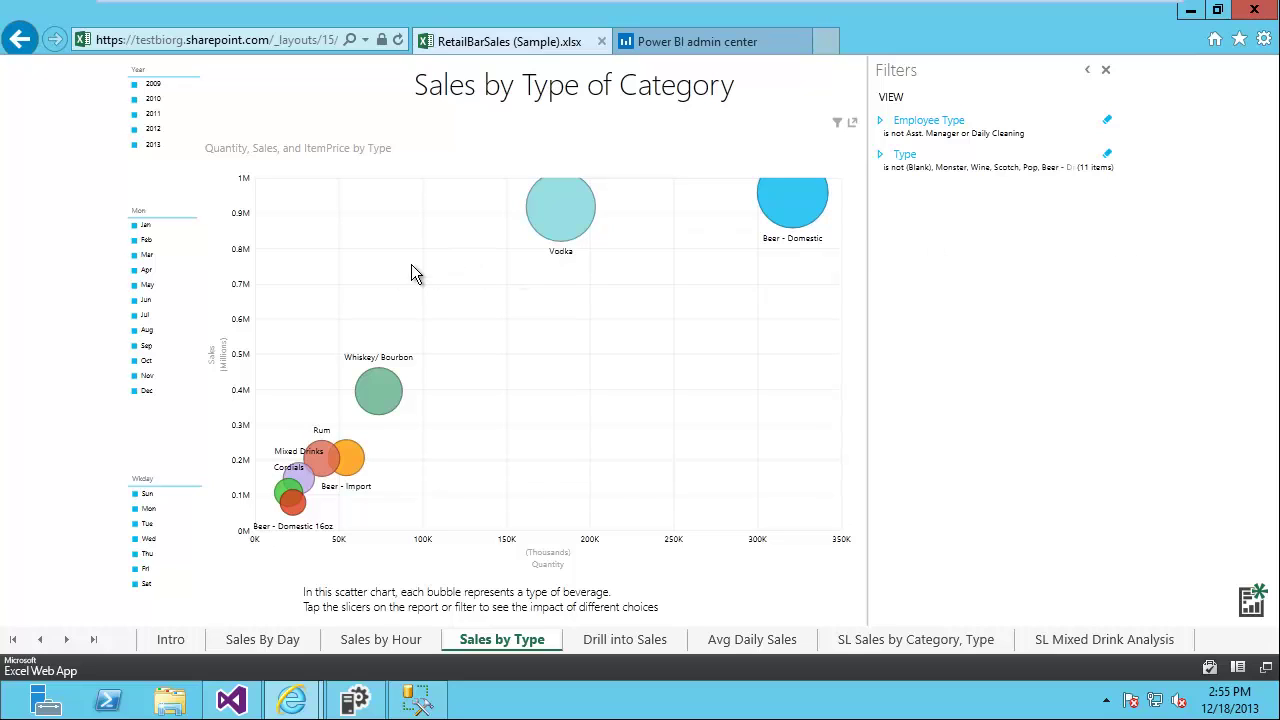
Review testconn's data settings for OData tables and views in the Power BI admin center, and return to the RetailBarSales (Sample) workbook
left_click(706, 40)
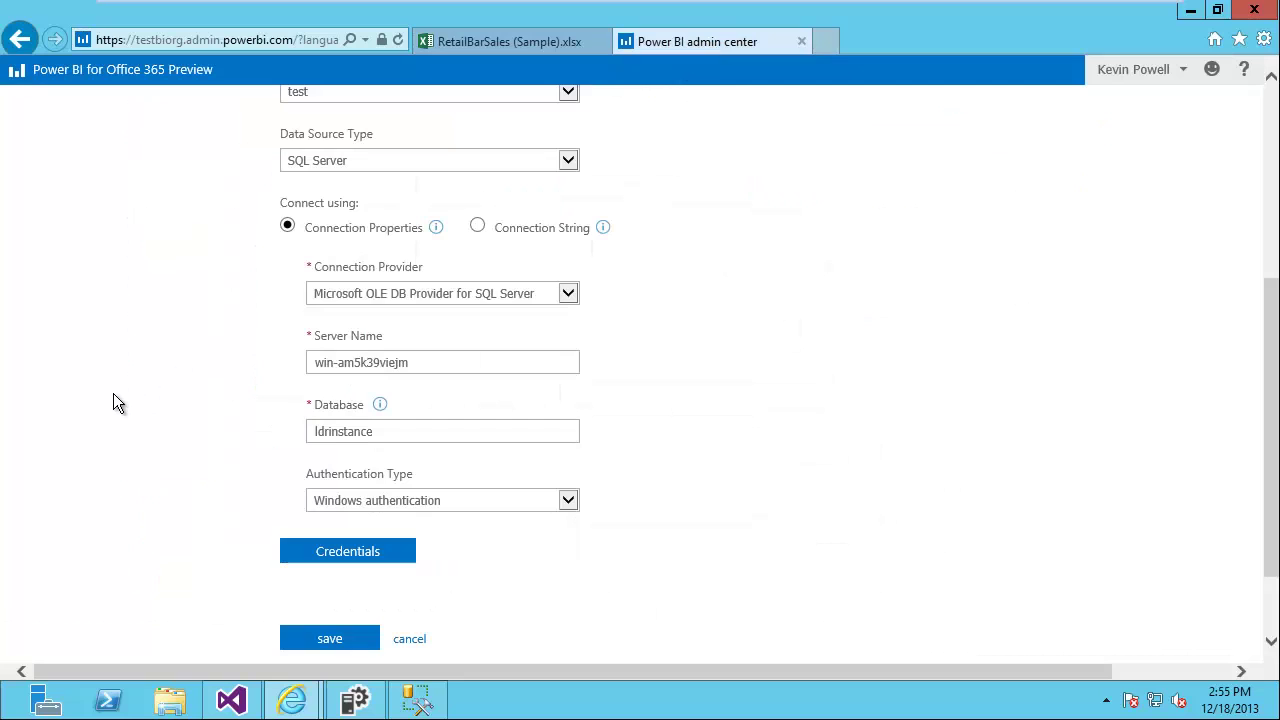
scroll(113, 400, "up", 5)
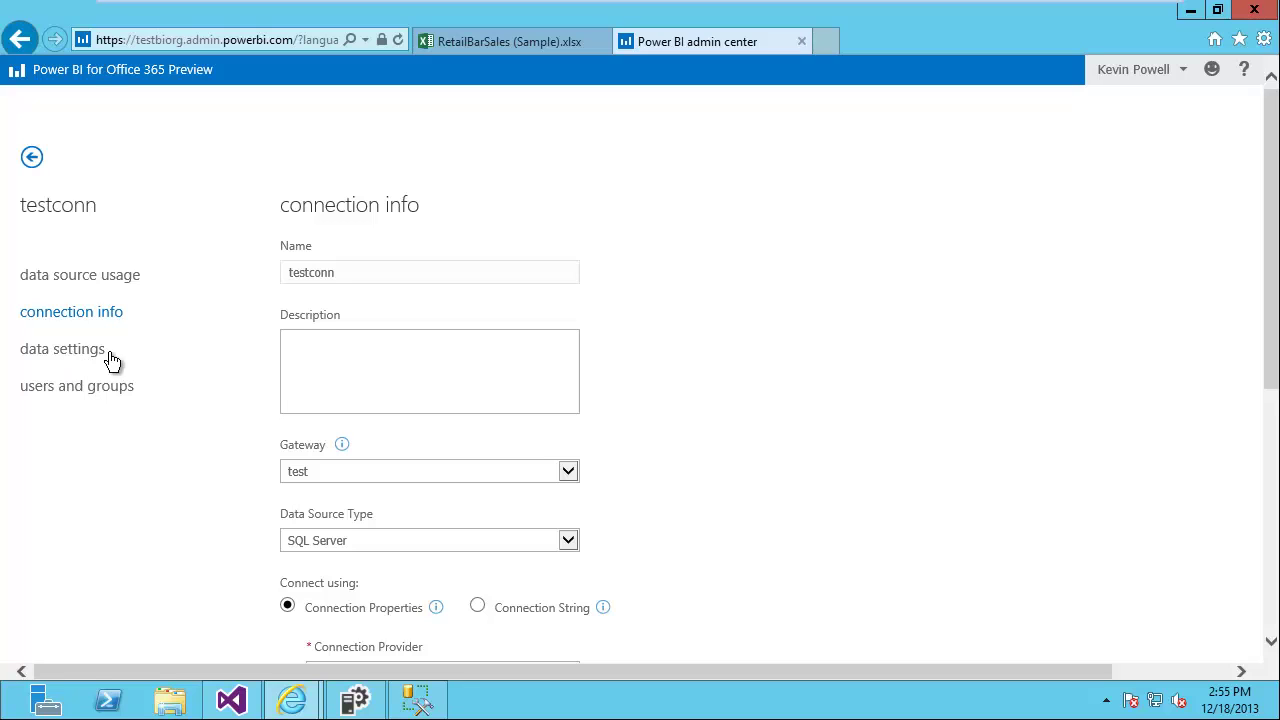
left_click(68, 350)
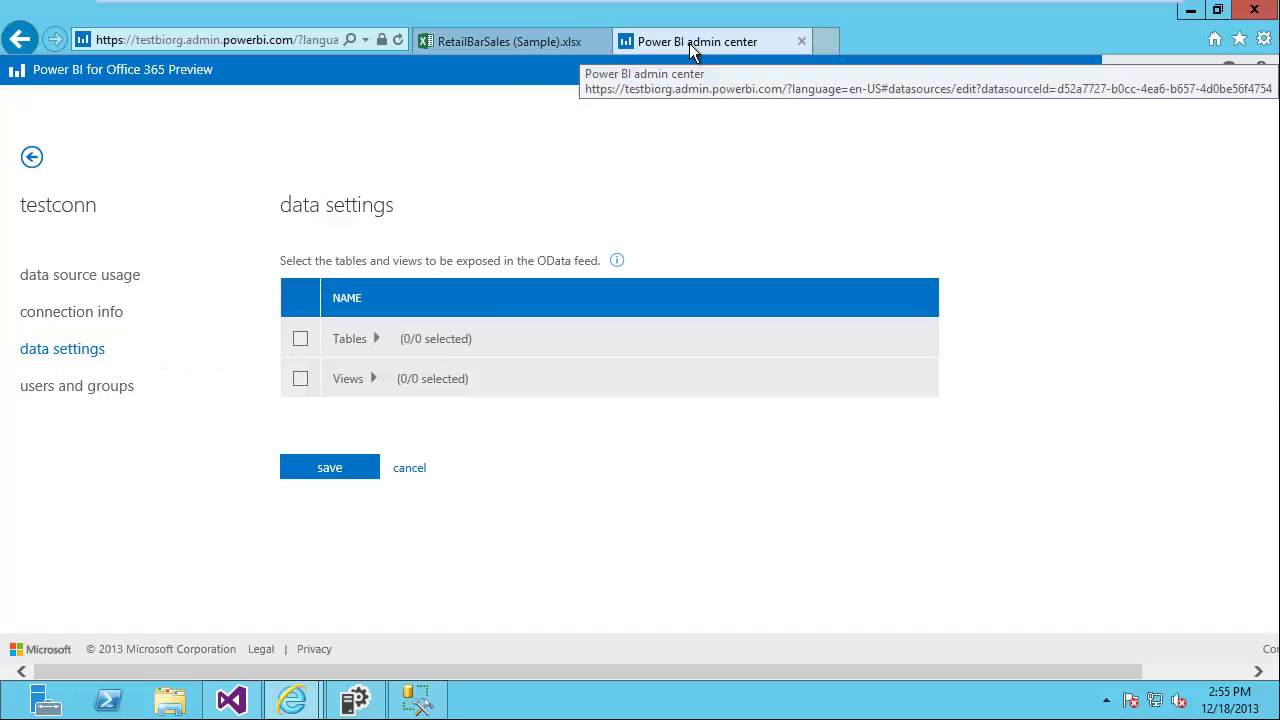
left_click(565, 44)
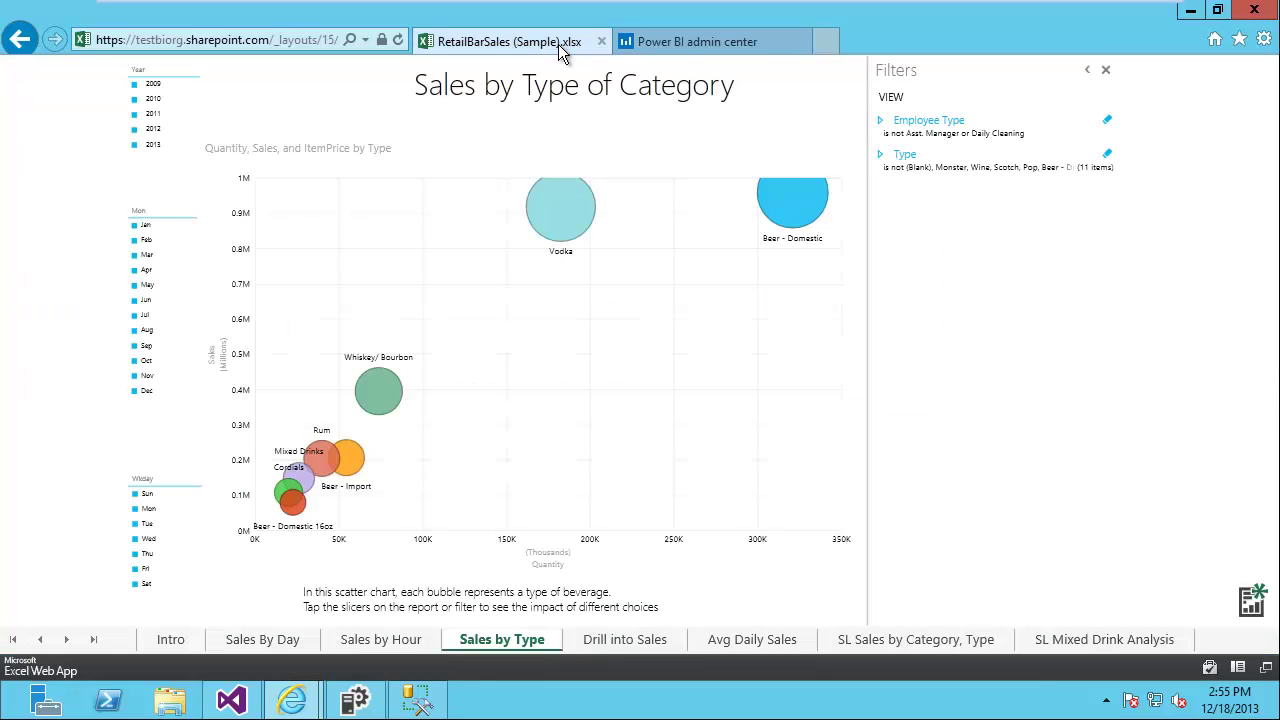